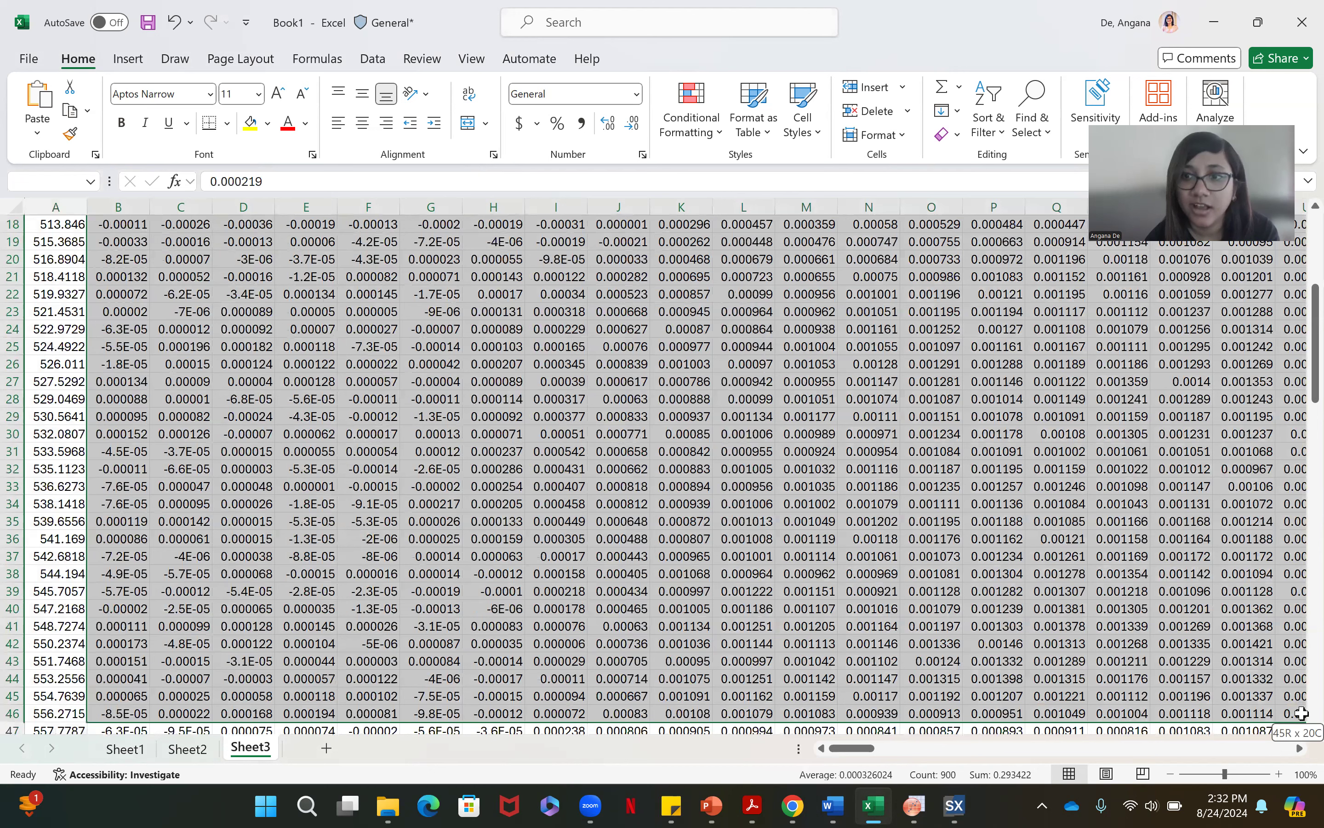
# Select the data block on Sheet3 from B2 to GP122, excluding the header row and column, and copy it
pyautogui.moveTo(1301, 713); pyautogui.dragTo(1302, 714)
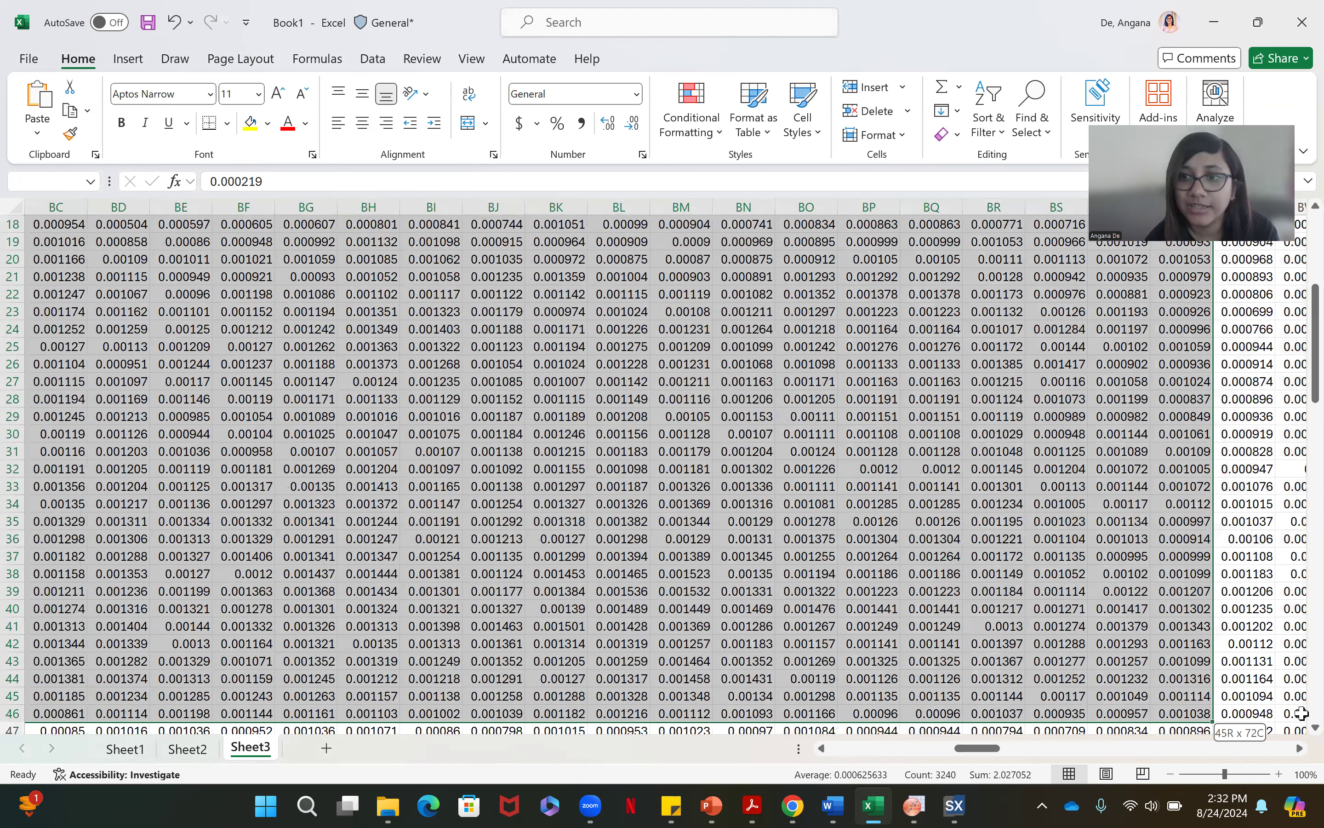
pyautogui.moveTo(1301, 713); pyautogui.dragTo(1197, 697)
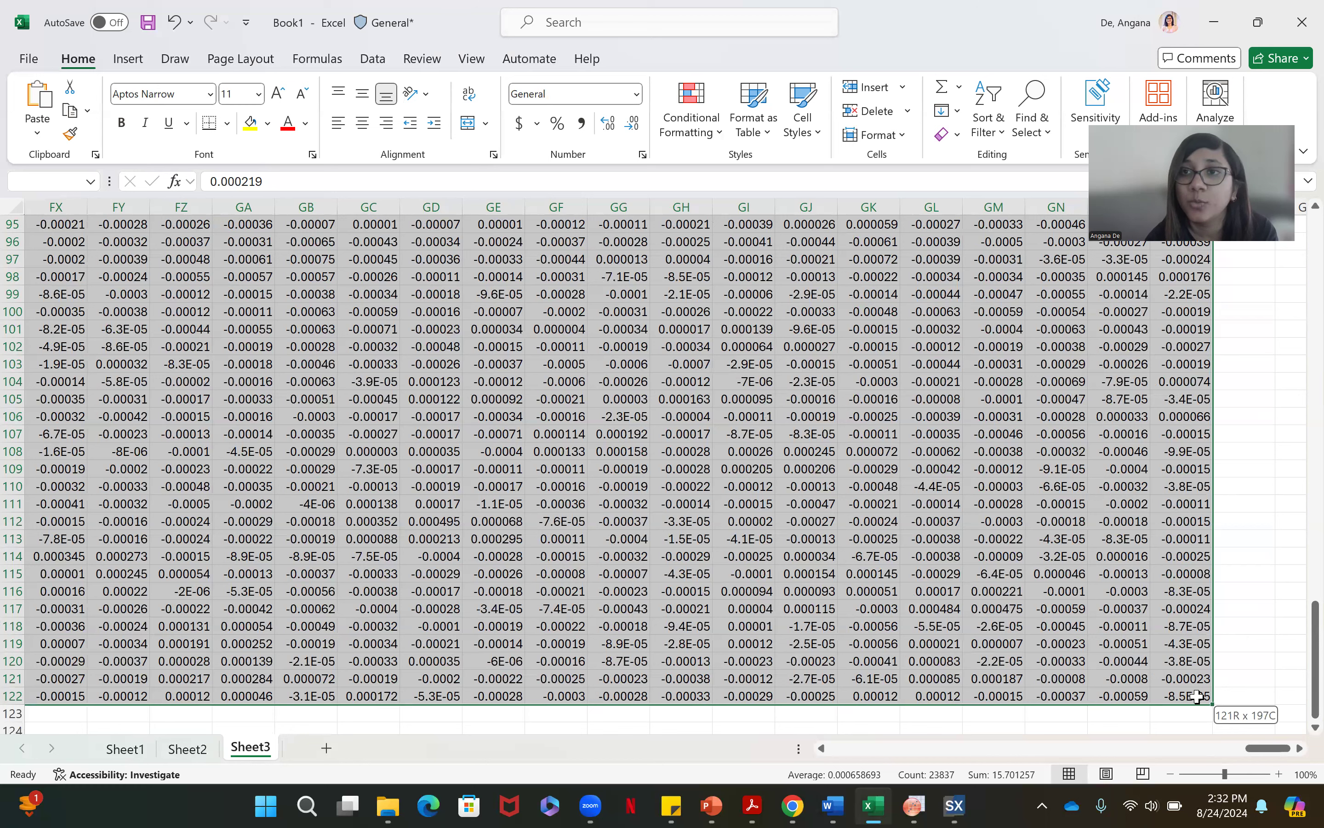
pyautogui.moveTo(1196, 696); pyautogui.dragTo(1197, 696)
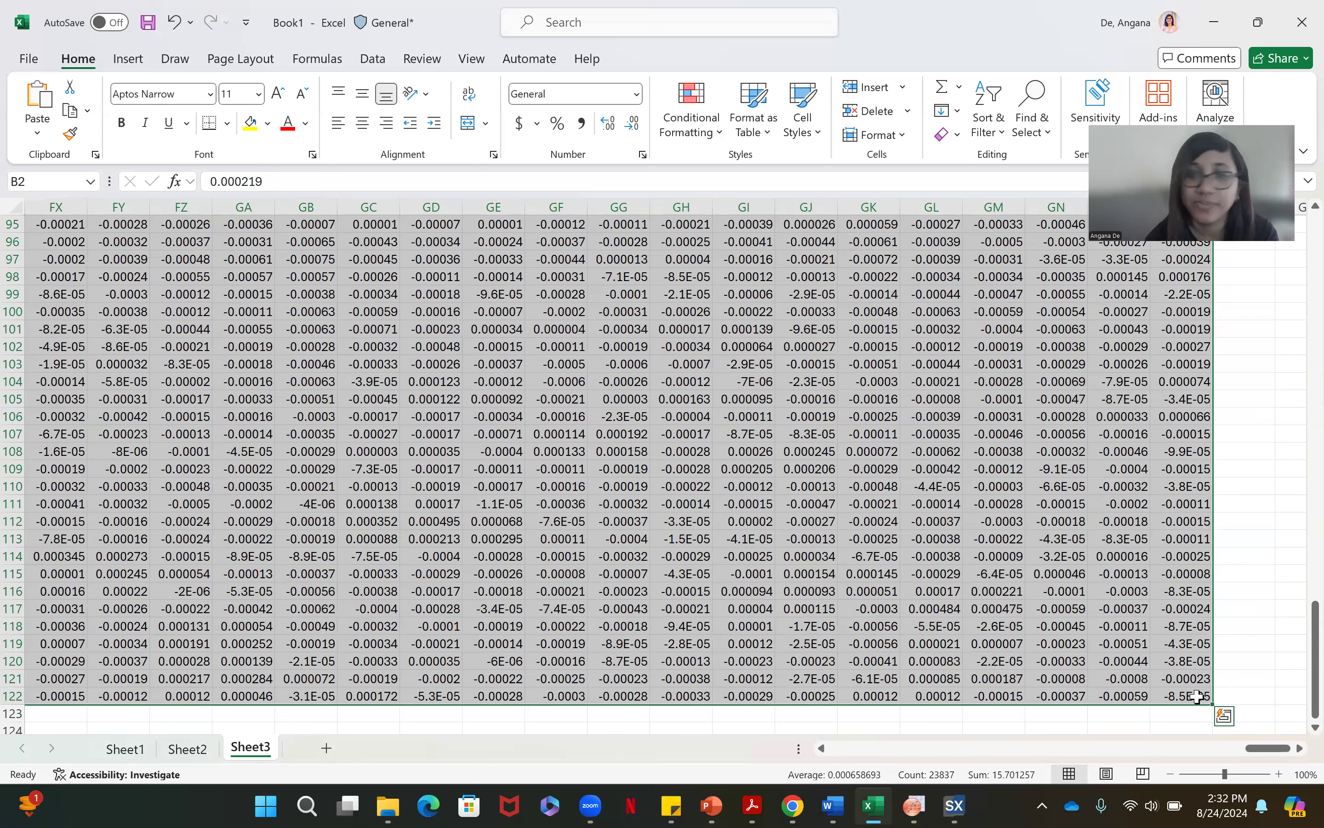
pyautogui.hotkey('ctrl', 'c')
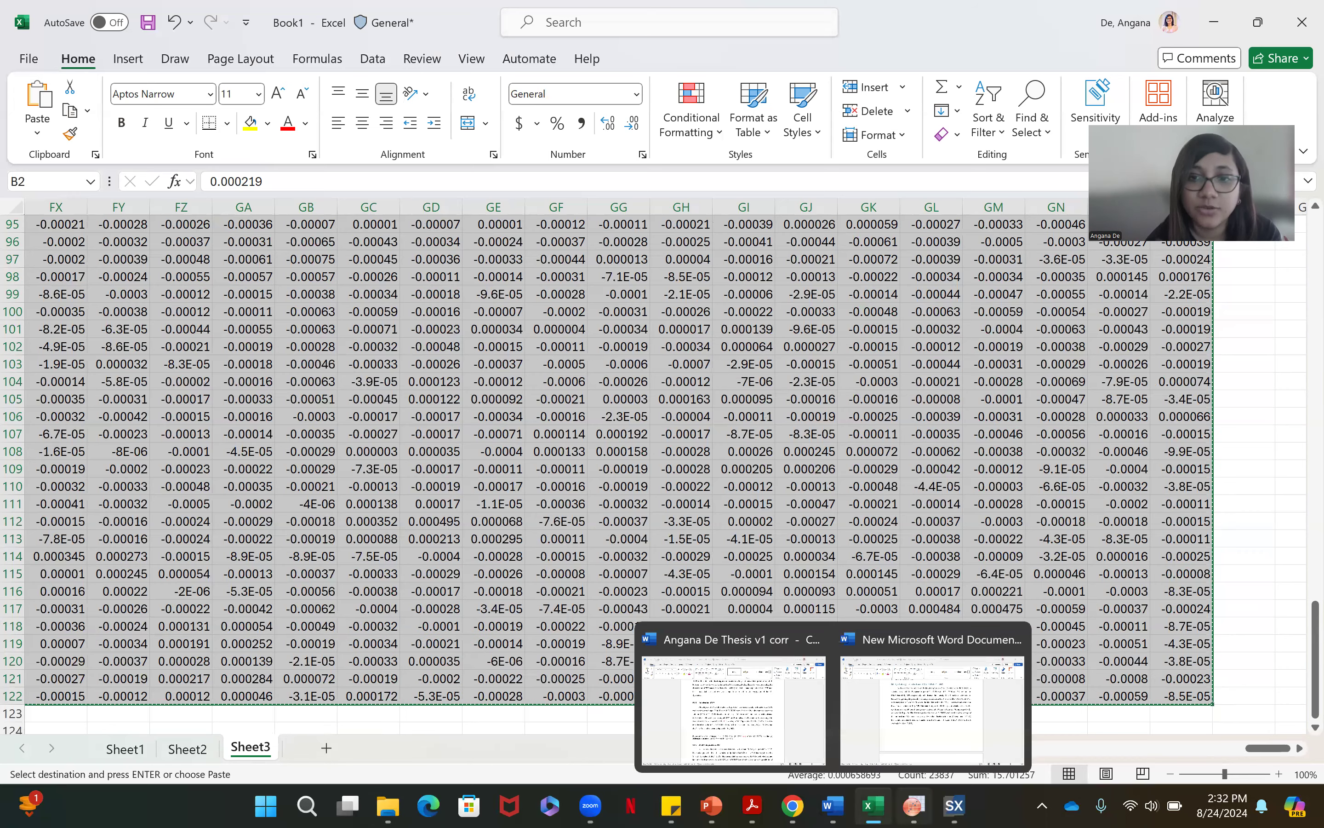
# Switch to OriginPro and paste the copied data transposed into the empty Book4 worksheet, starting at row 1 of column A(X)
pyautogui.click(914, 805)
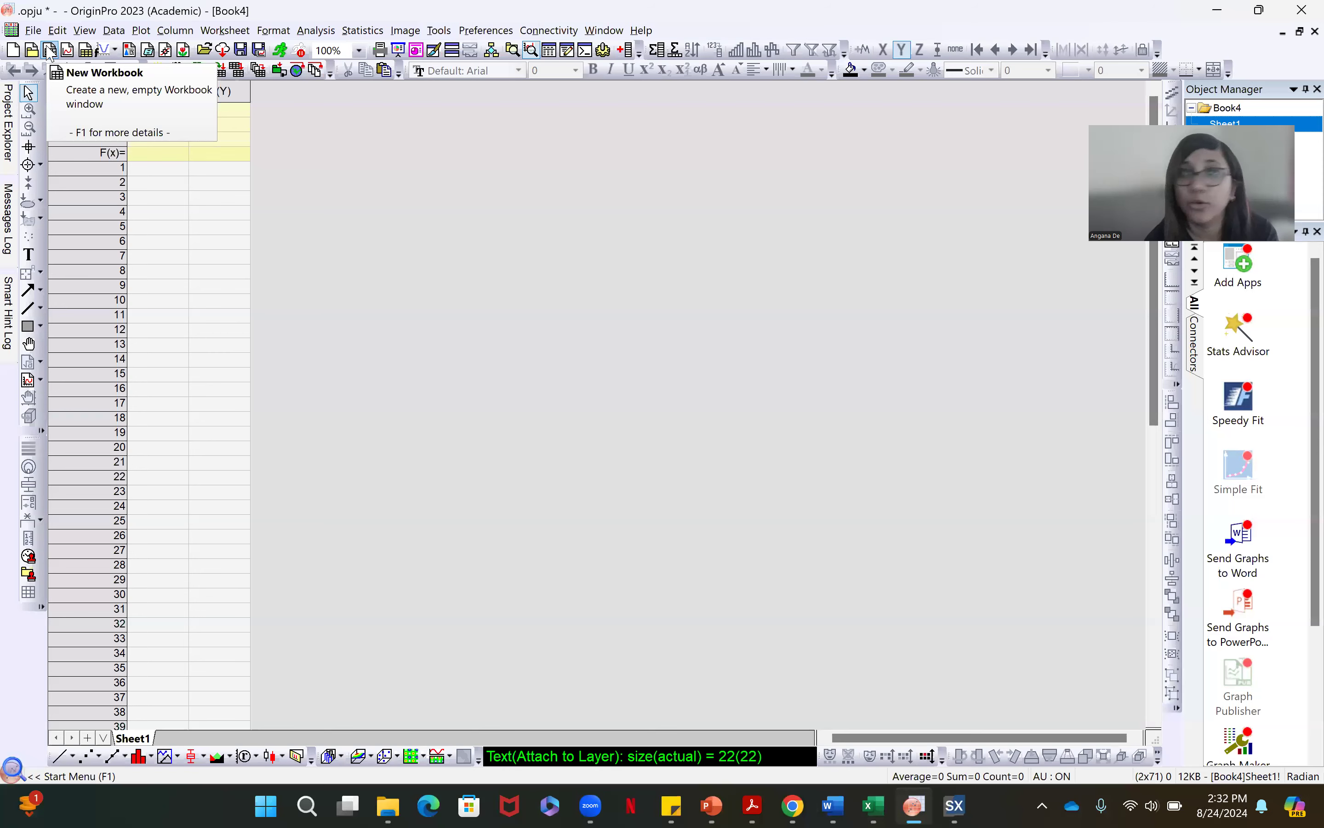
pyautogui.click(170, 172)
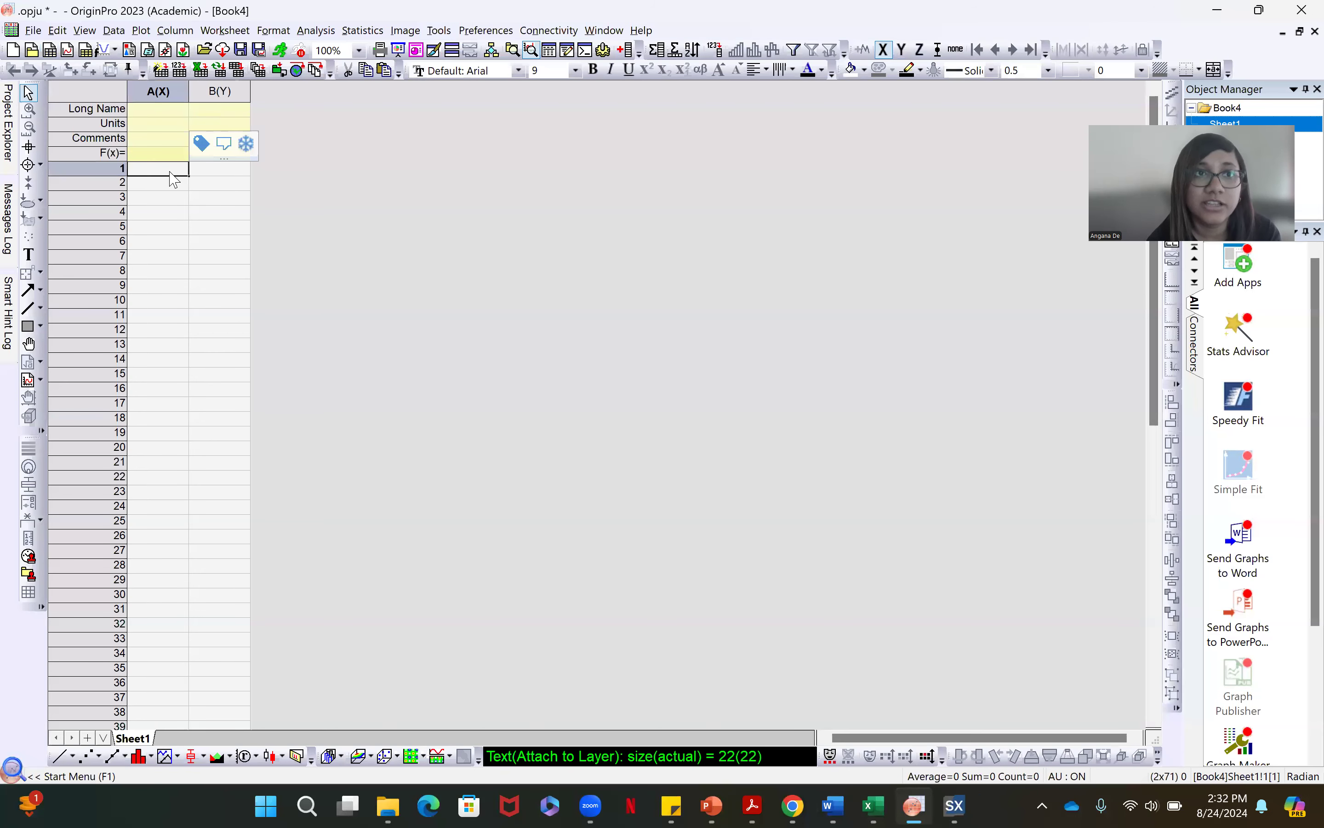
pyautogui.rightClick(170, 172)
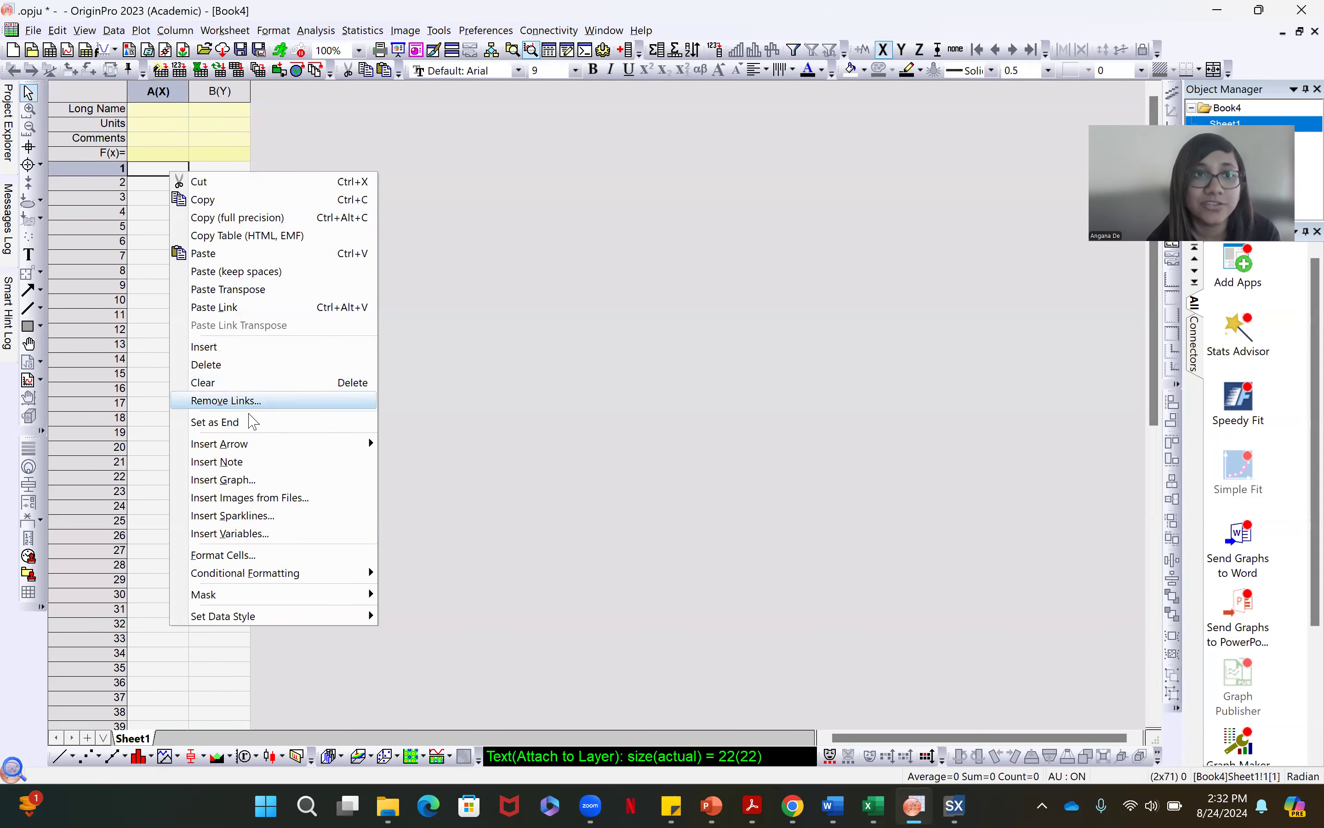
pyautogui.click(242, 292)
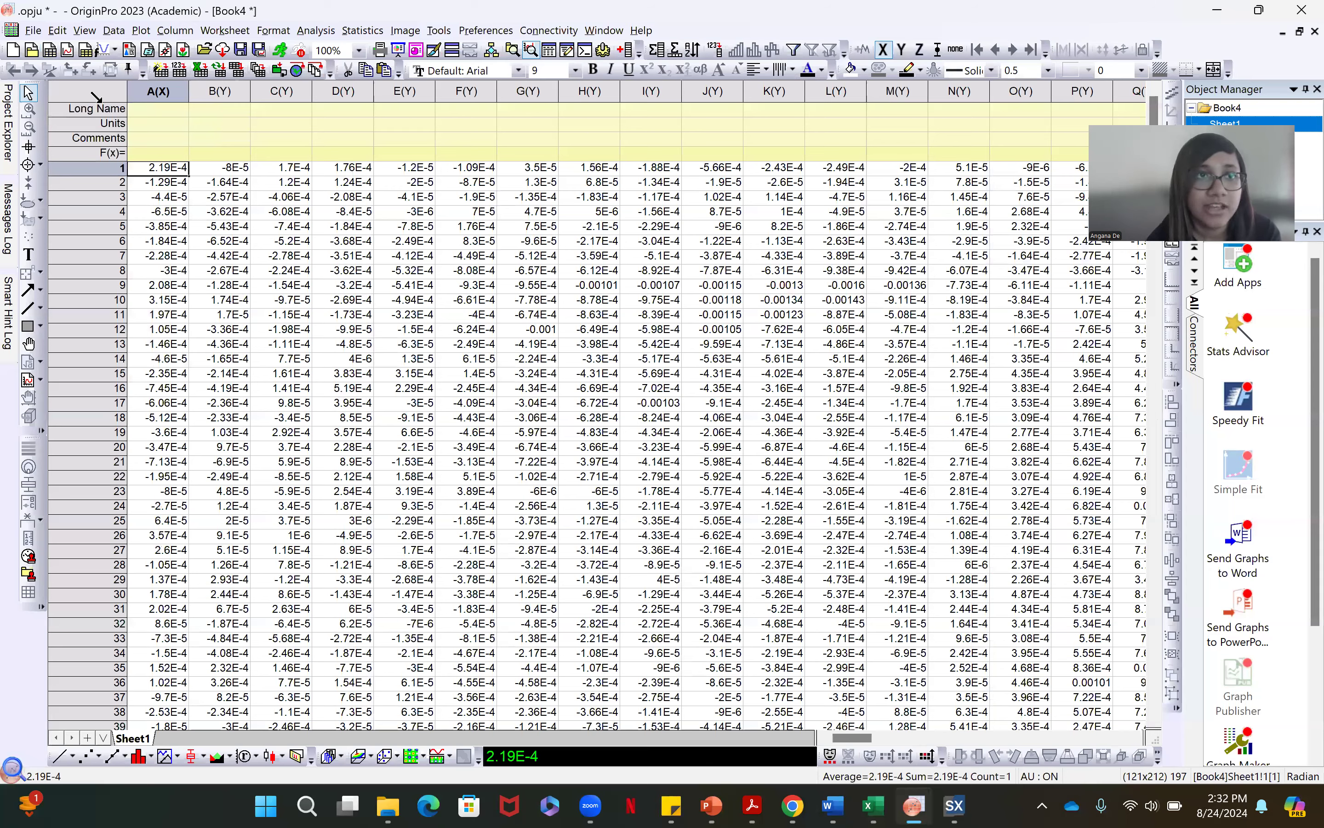
# Create a new matrix and paste all of the worksheet's data into it from the first cell
pyautogui.hotkey('ctrl', 'a')
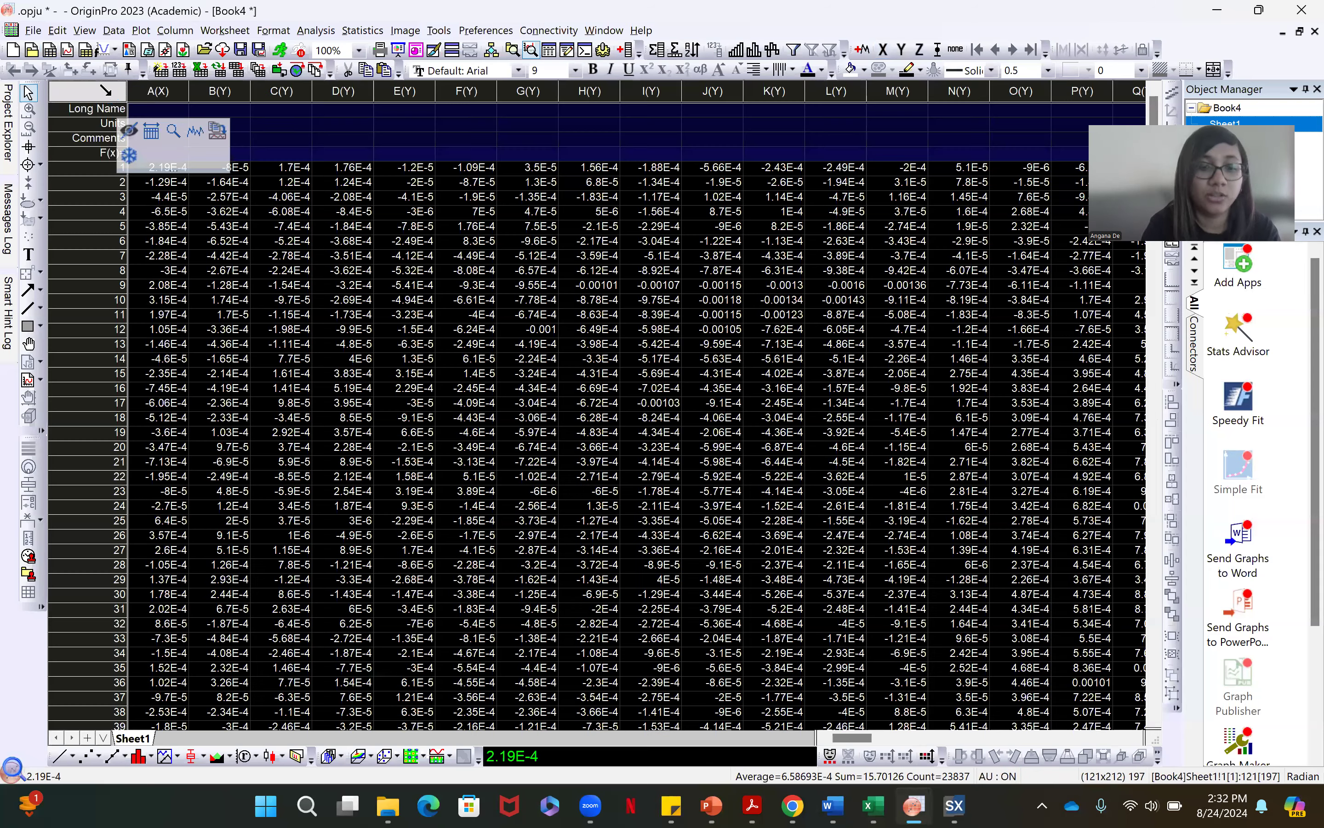
pyautogui.click(86, 53)
pyautogui.click(151, 110)
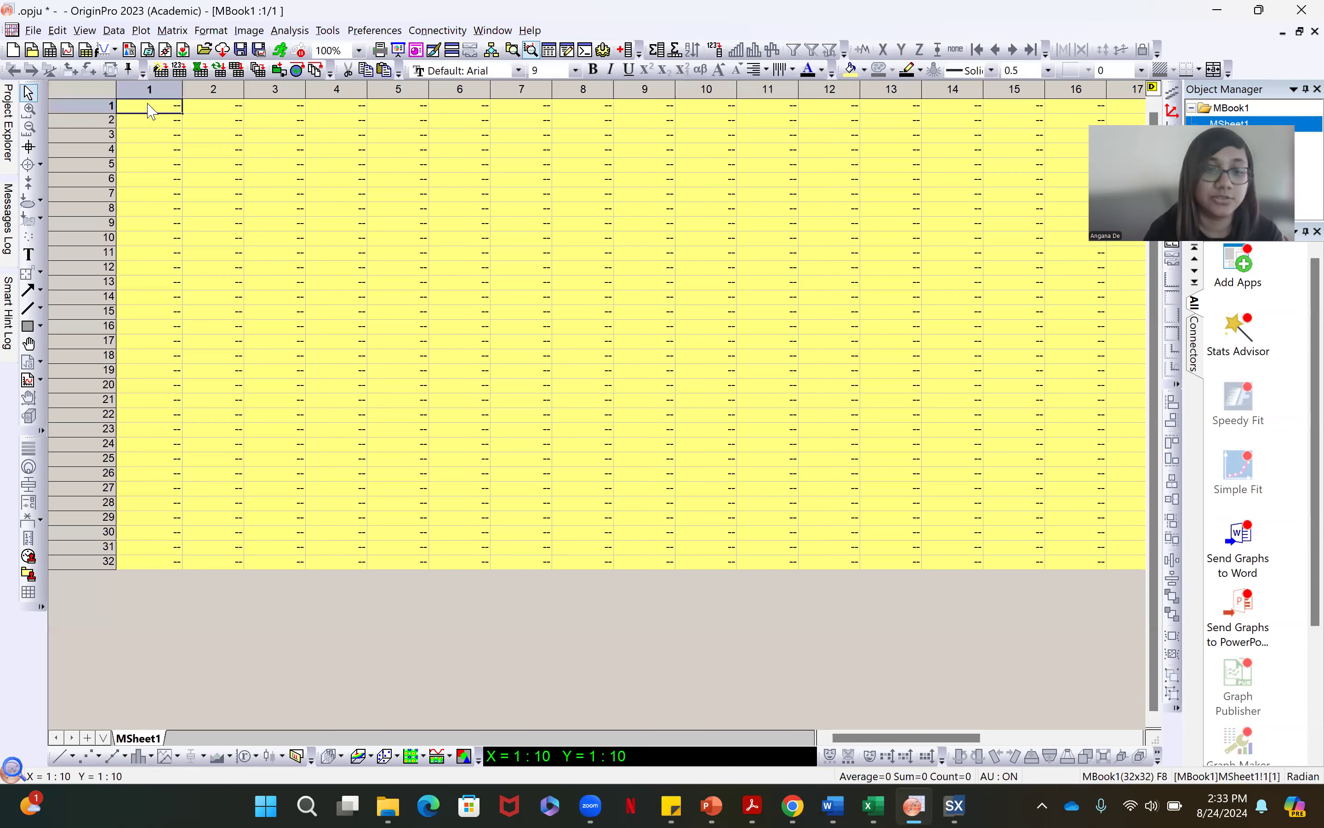
pyautogui.hotkey('ctrl', 'v')
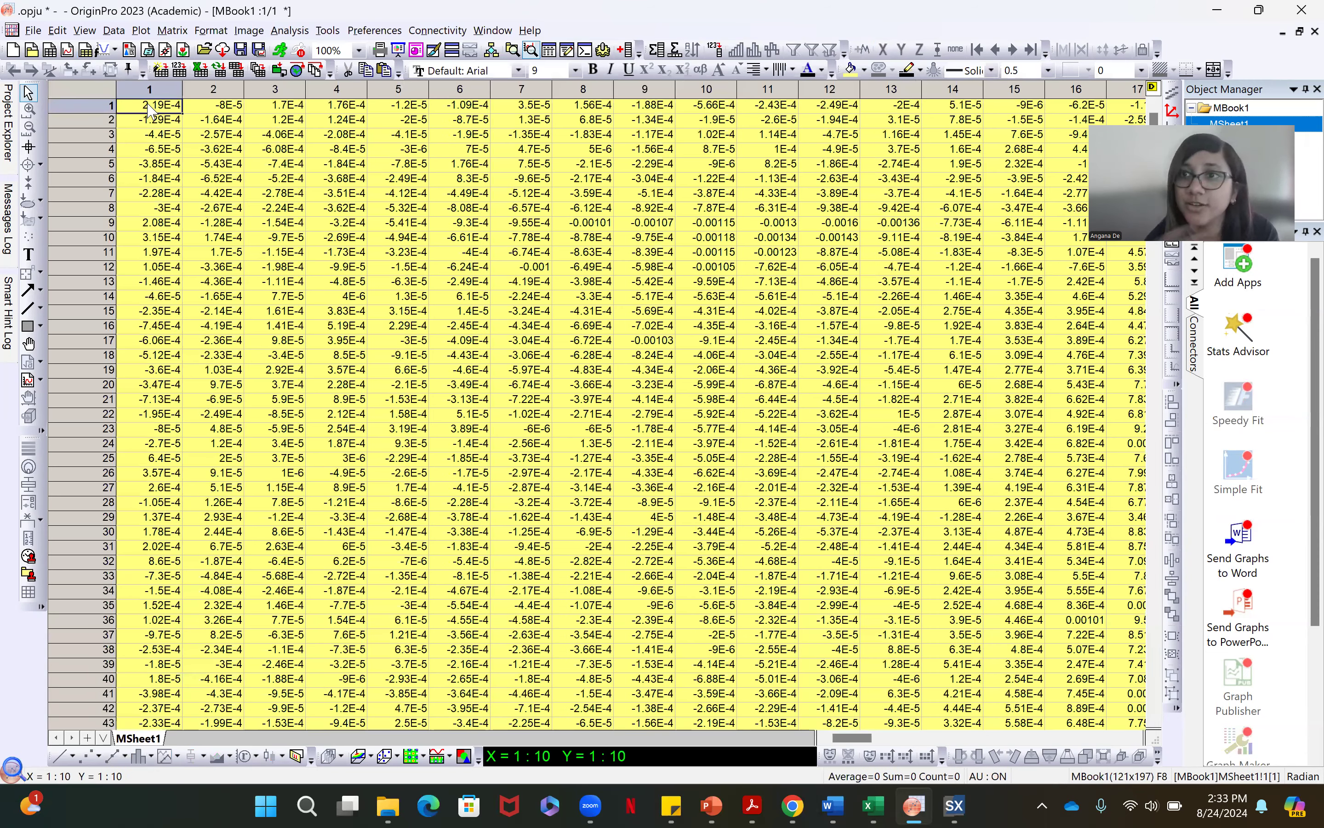
# Open the dimension and label settings for the whole matrix, and check the first and last values of column A in Excel
pyautogui.click(91, 82)
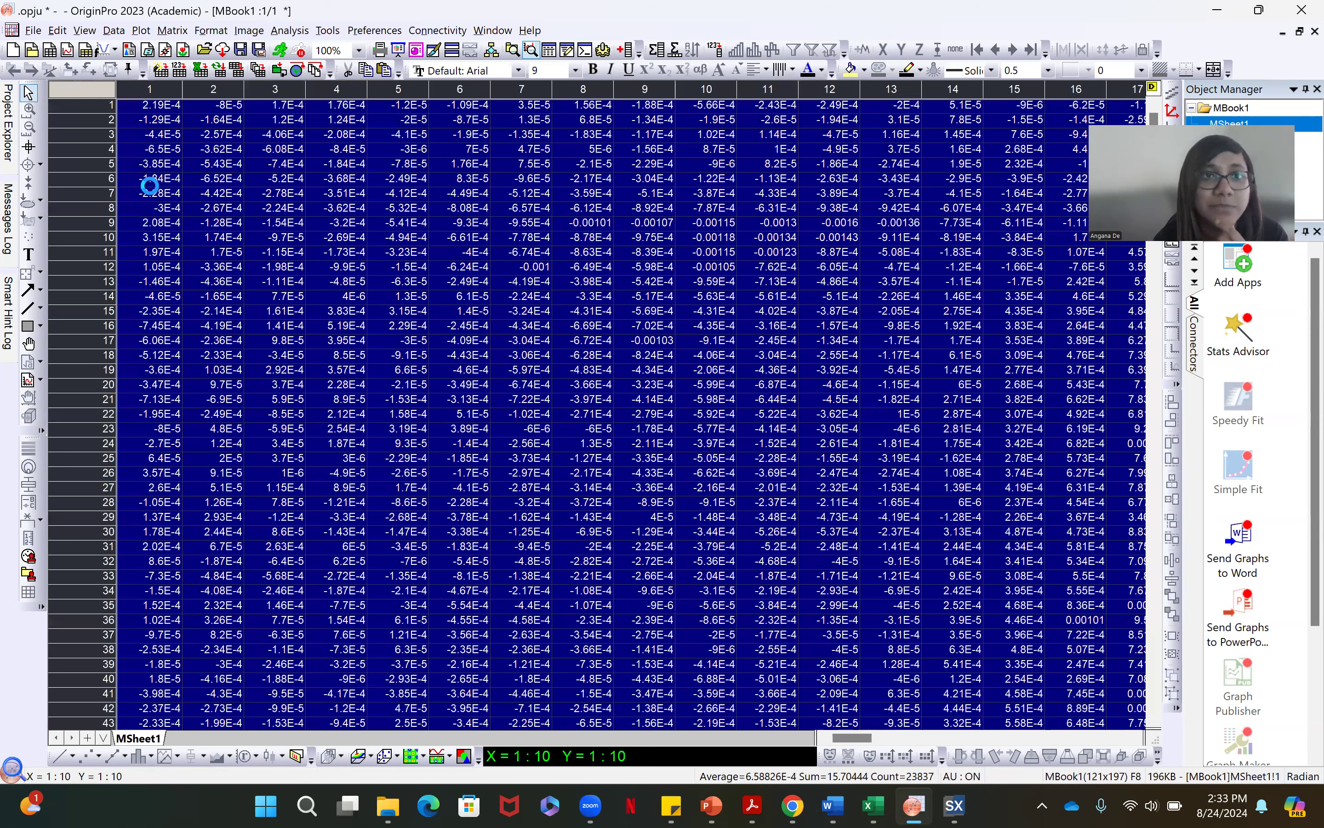
pyautogui.hotkey('ctrl', 'd')
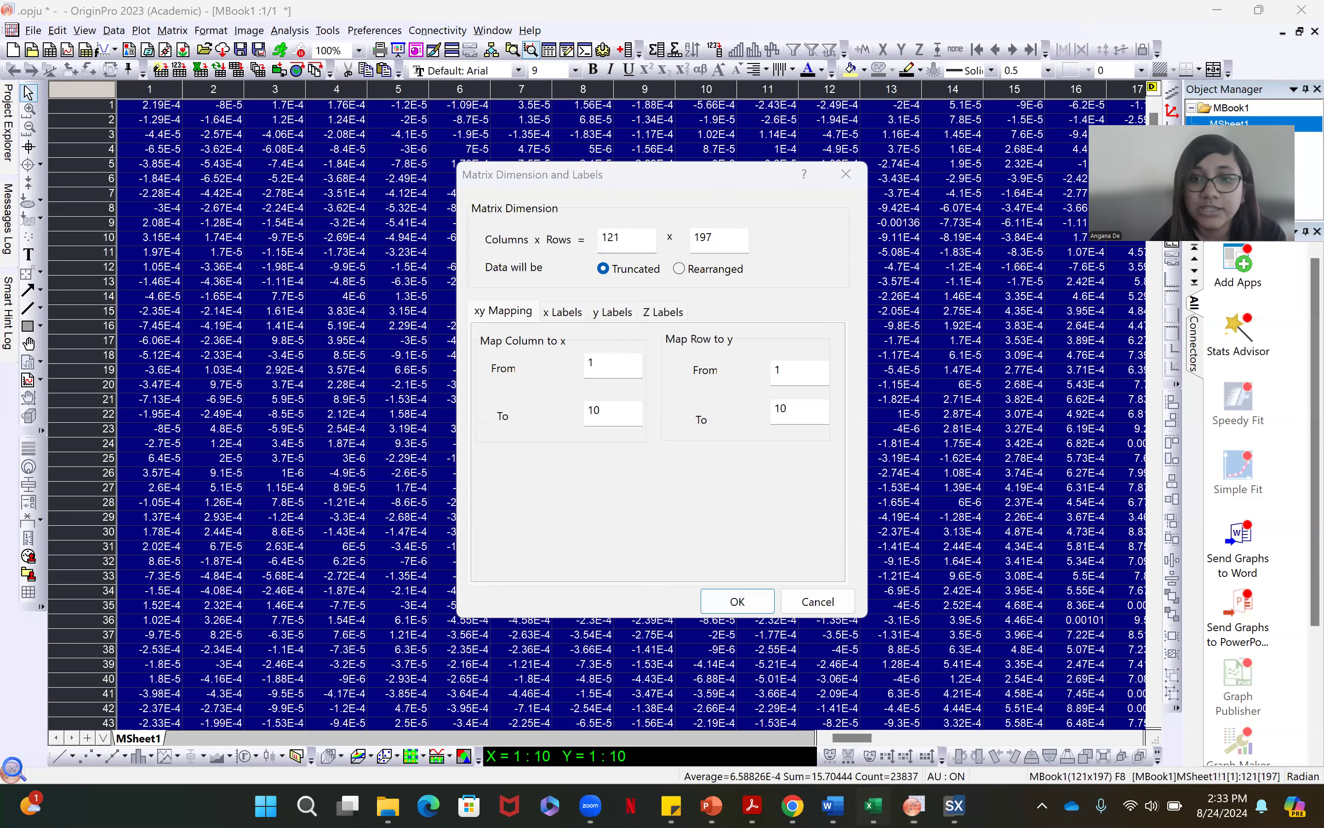
pyautogui.hotkey('alt', 'Tab')
pyautogui.moveTo(1257, 748); pyautogui.dragTo(803, 757)
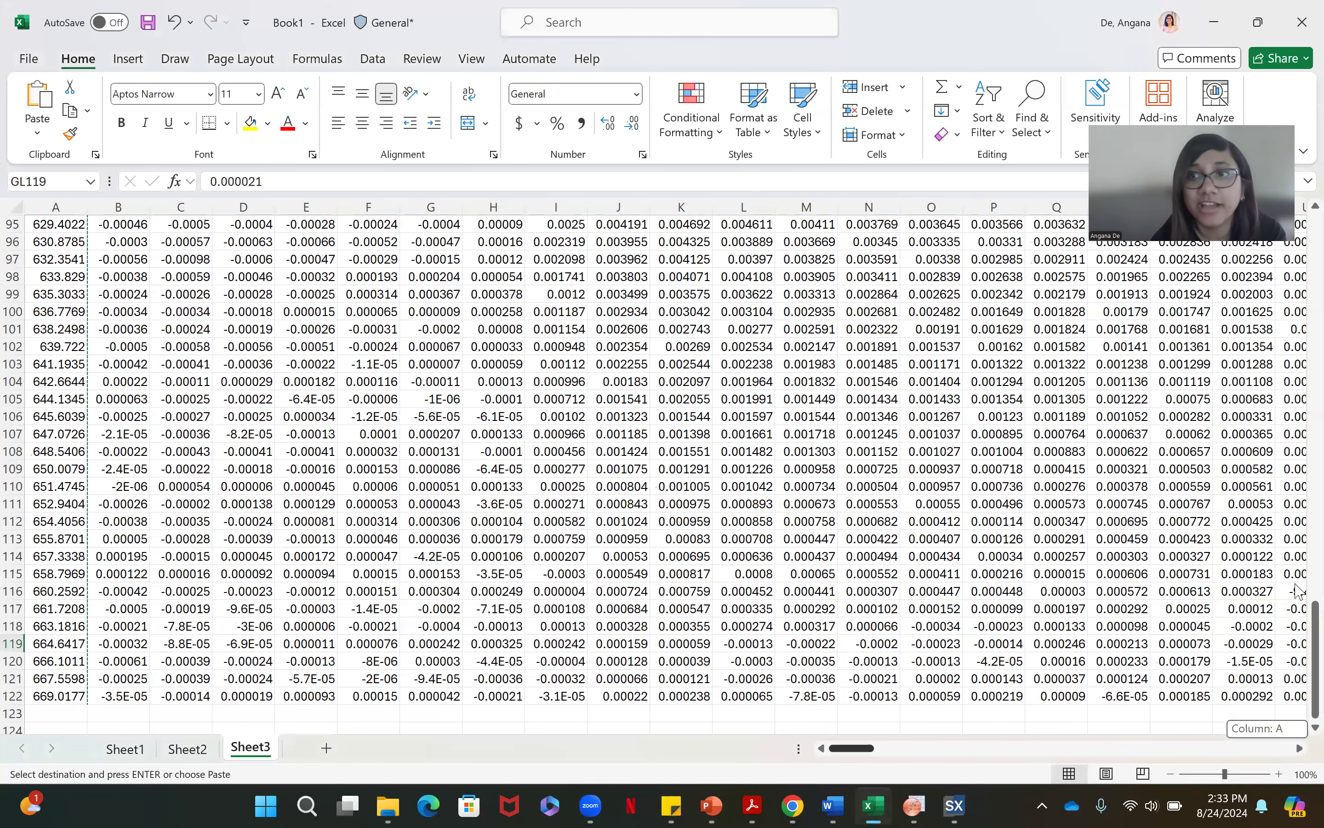
pyautogui.scroll(4, 1296, 692)
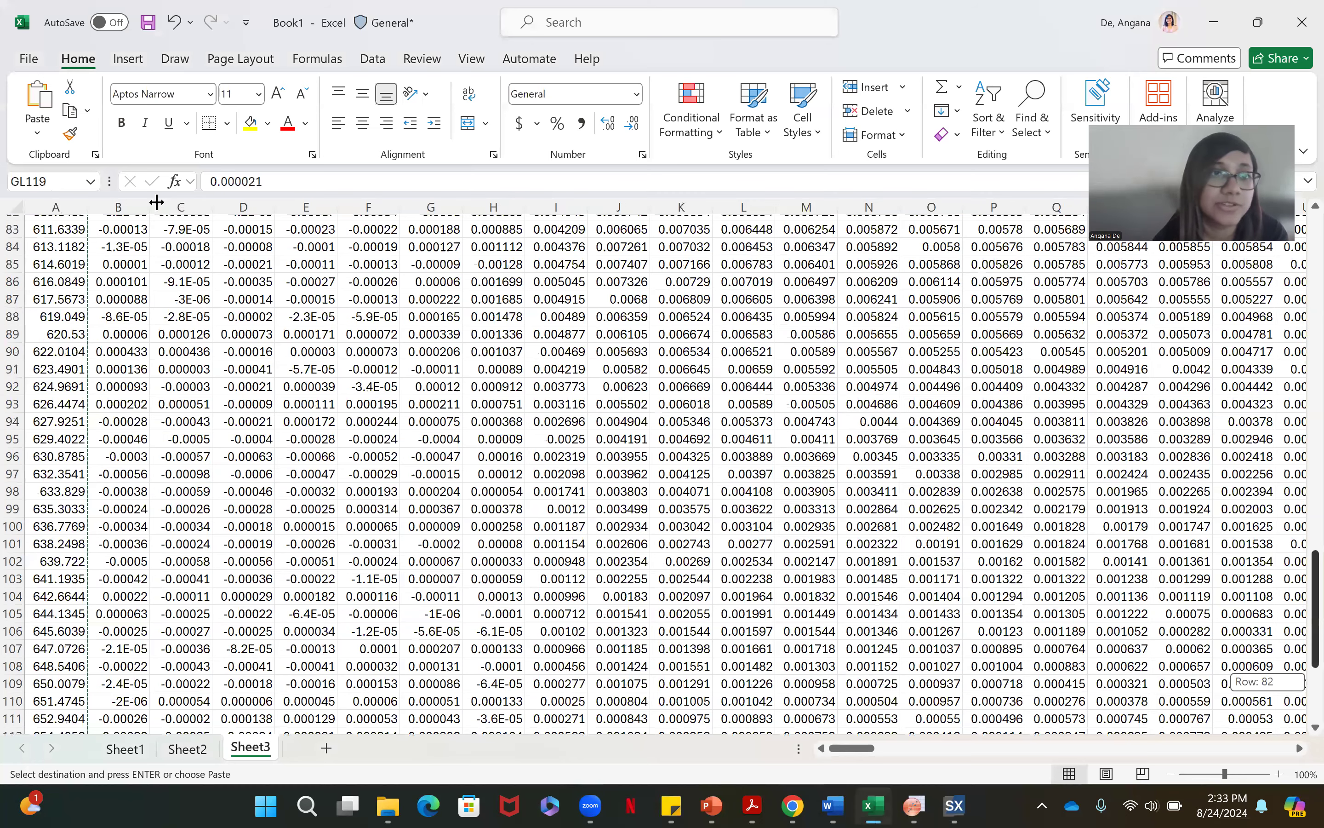
pyautogui.click(58, 242)
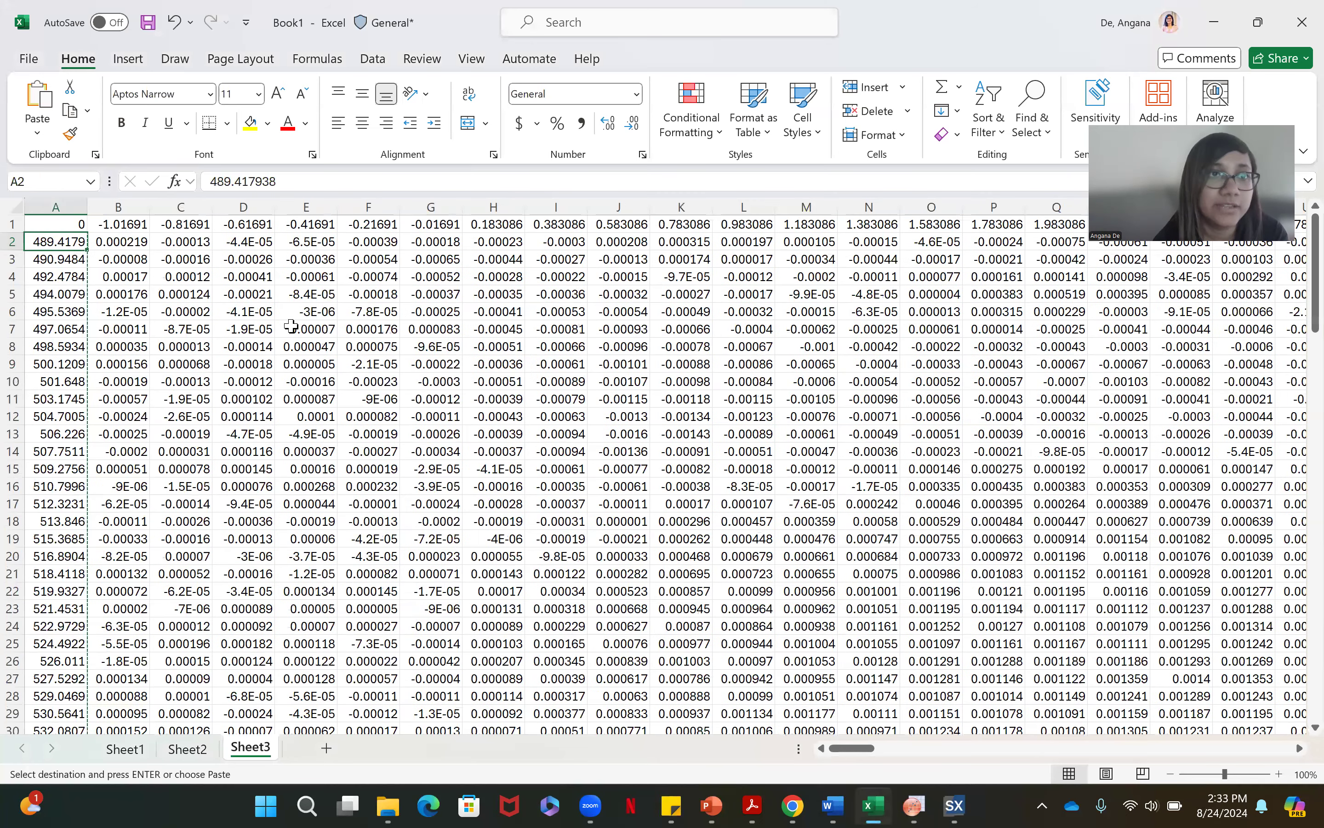
pyautogui.moveTo(1314, 322); pyautogui.dragTo(1296, 743)
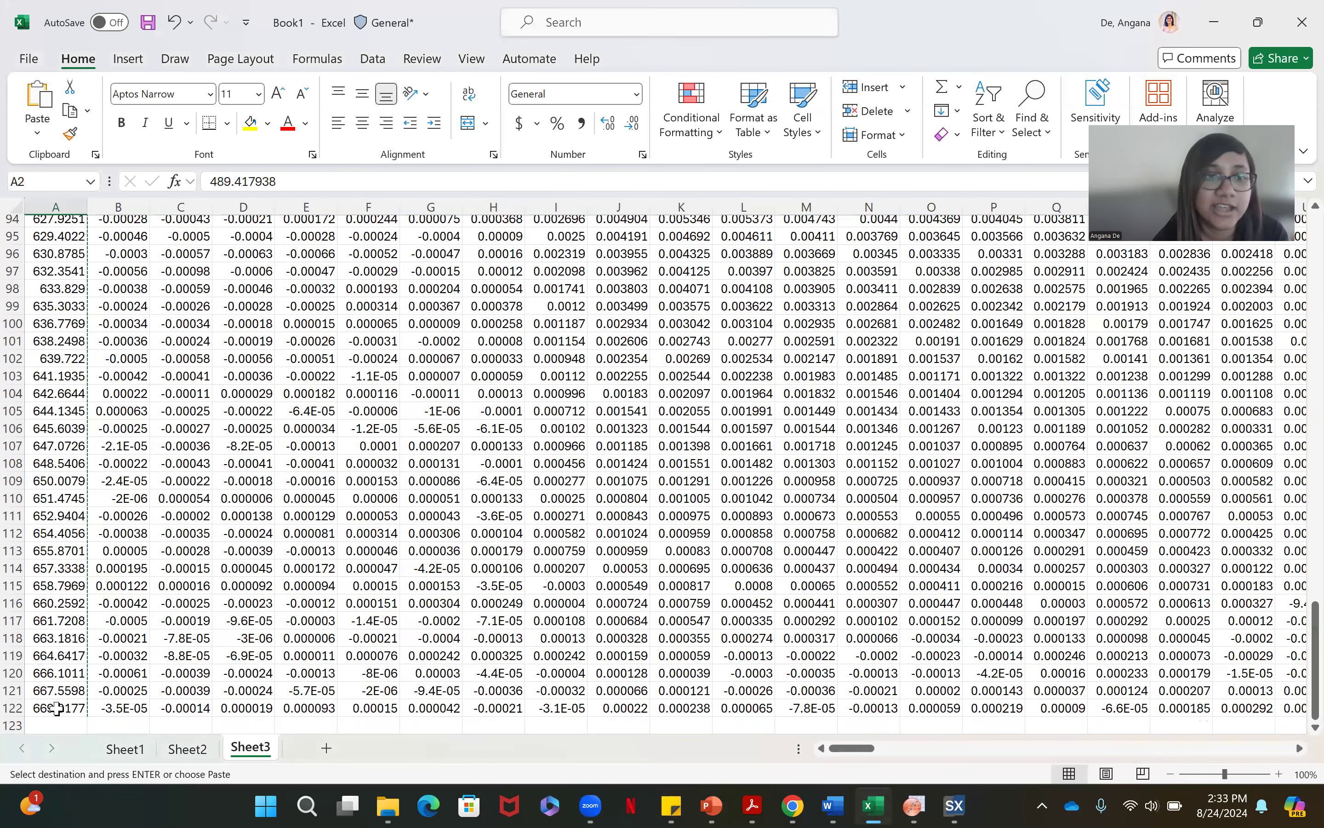
pyautogui.click(57, 709)
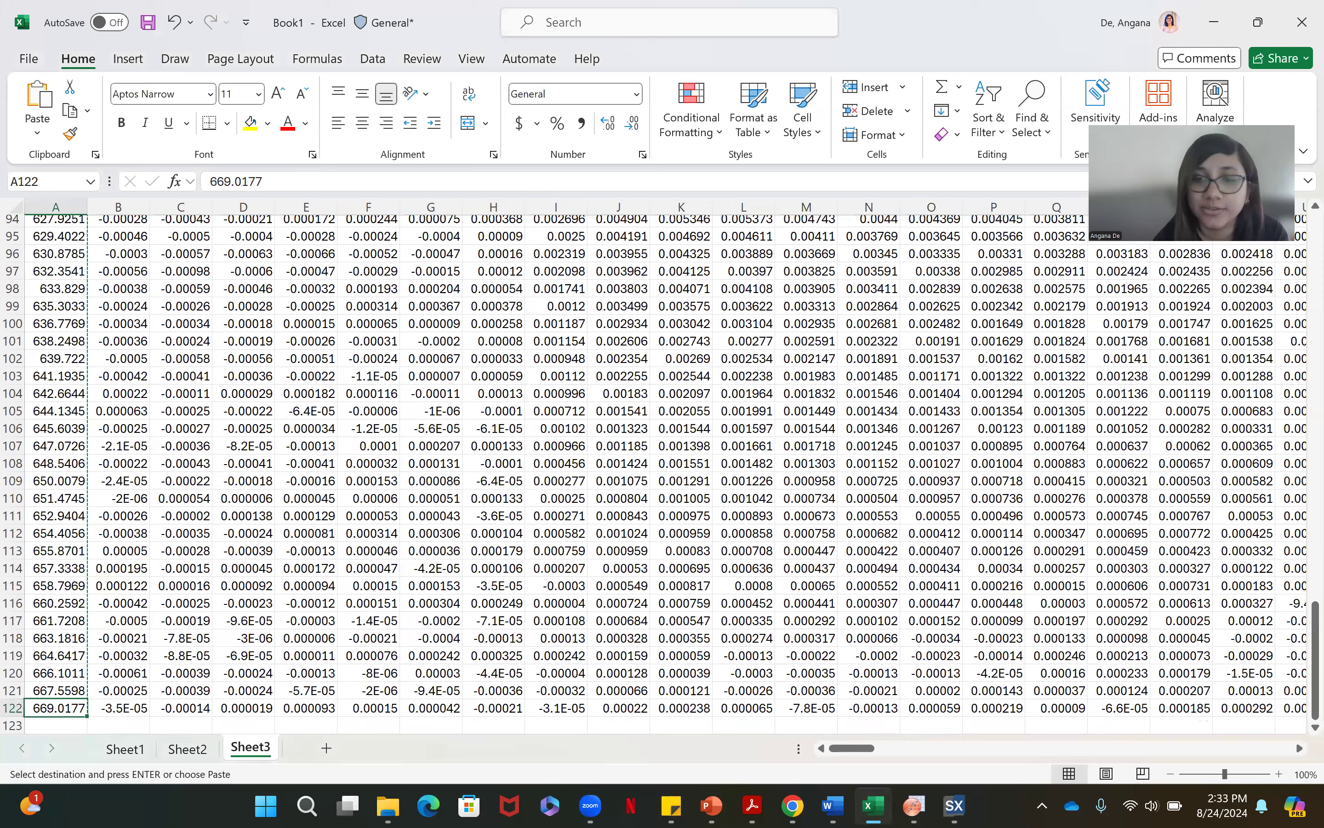
# In OriginPro, map the matrix columns to x from 489.4 to 669, rechecking the end value in Excel's column A
pyautogui.click(914, 805)
pyautogui.click(620, 363)
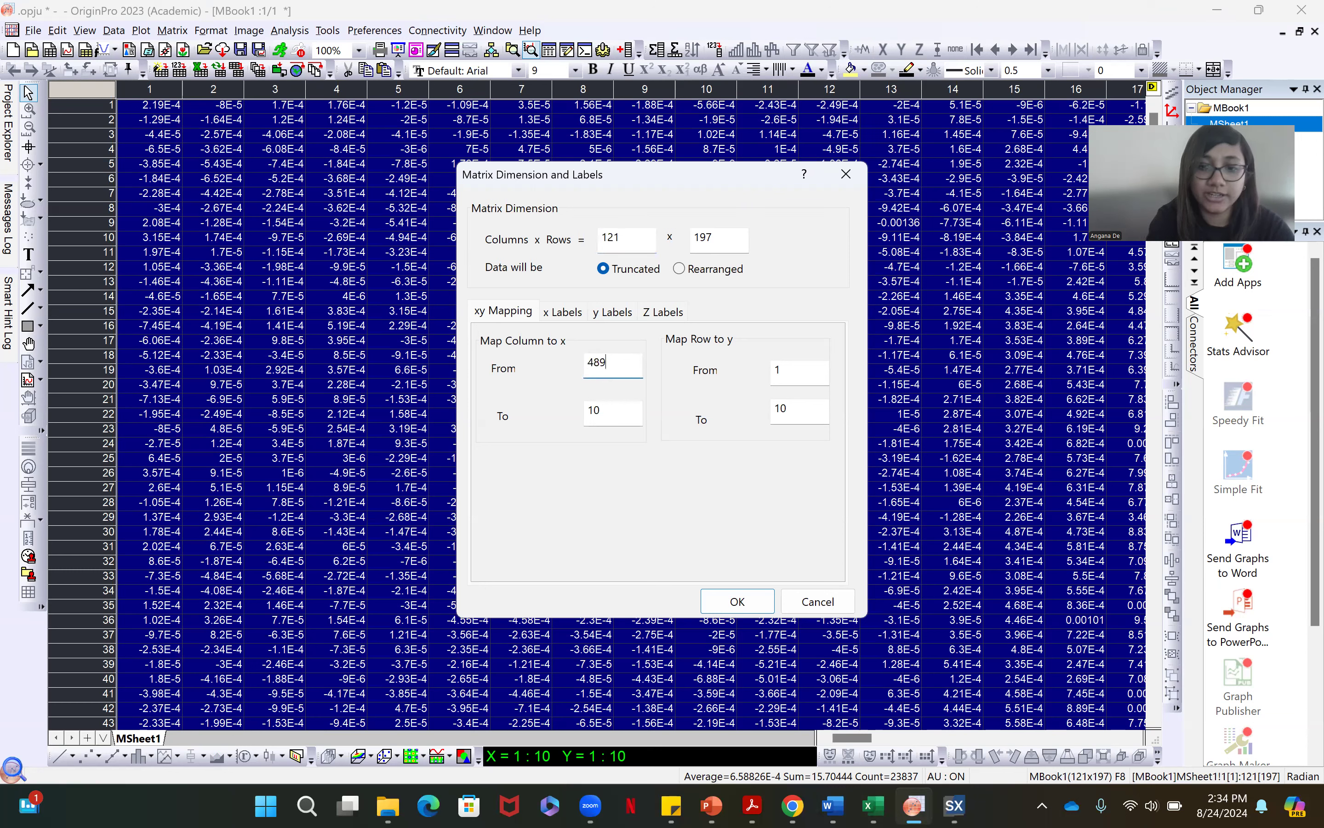
pyautogui.write('489.4')
pyautogui.click(624, 410)
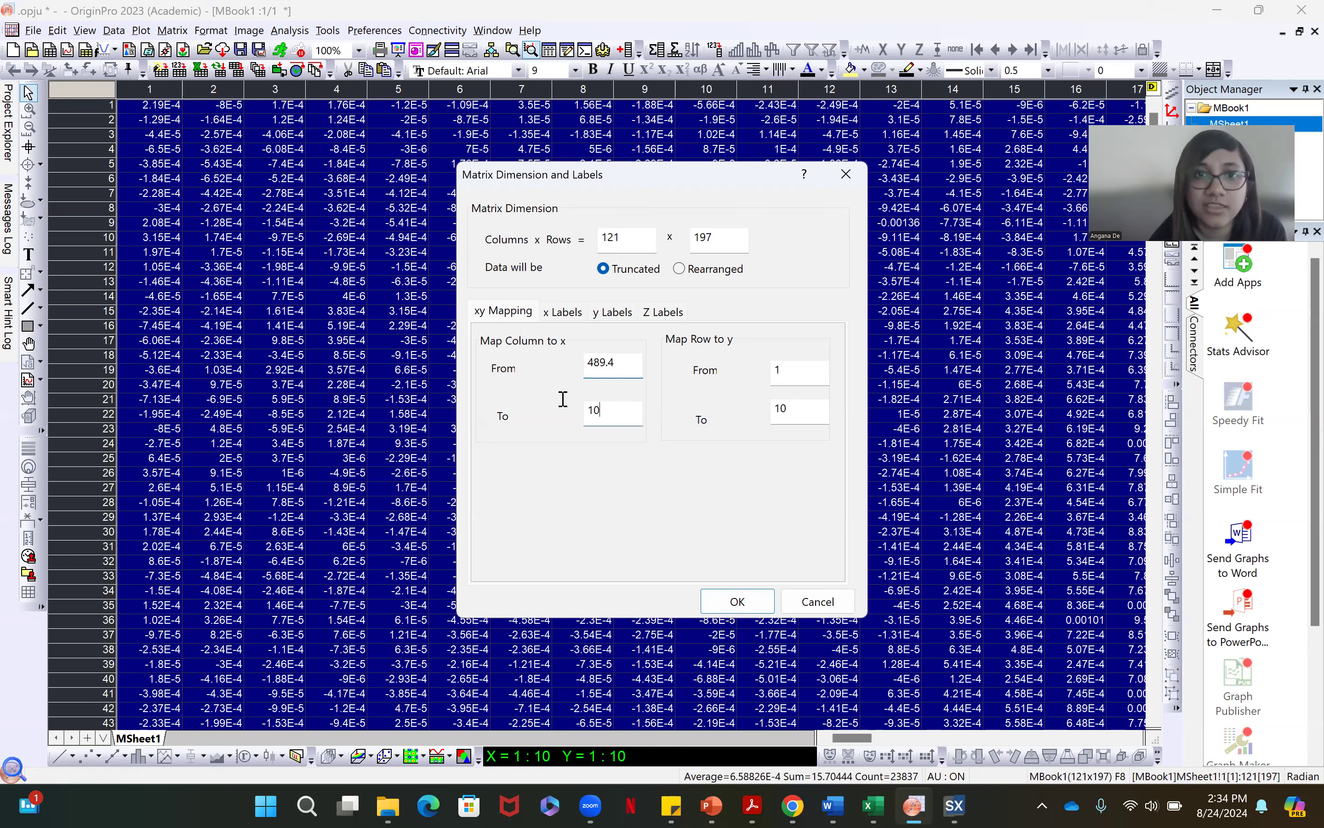
pyautogui.press('BackSpace')
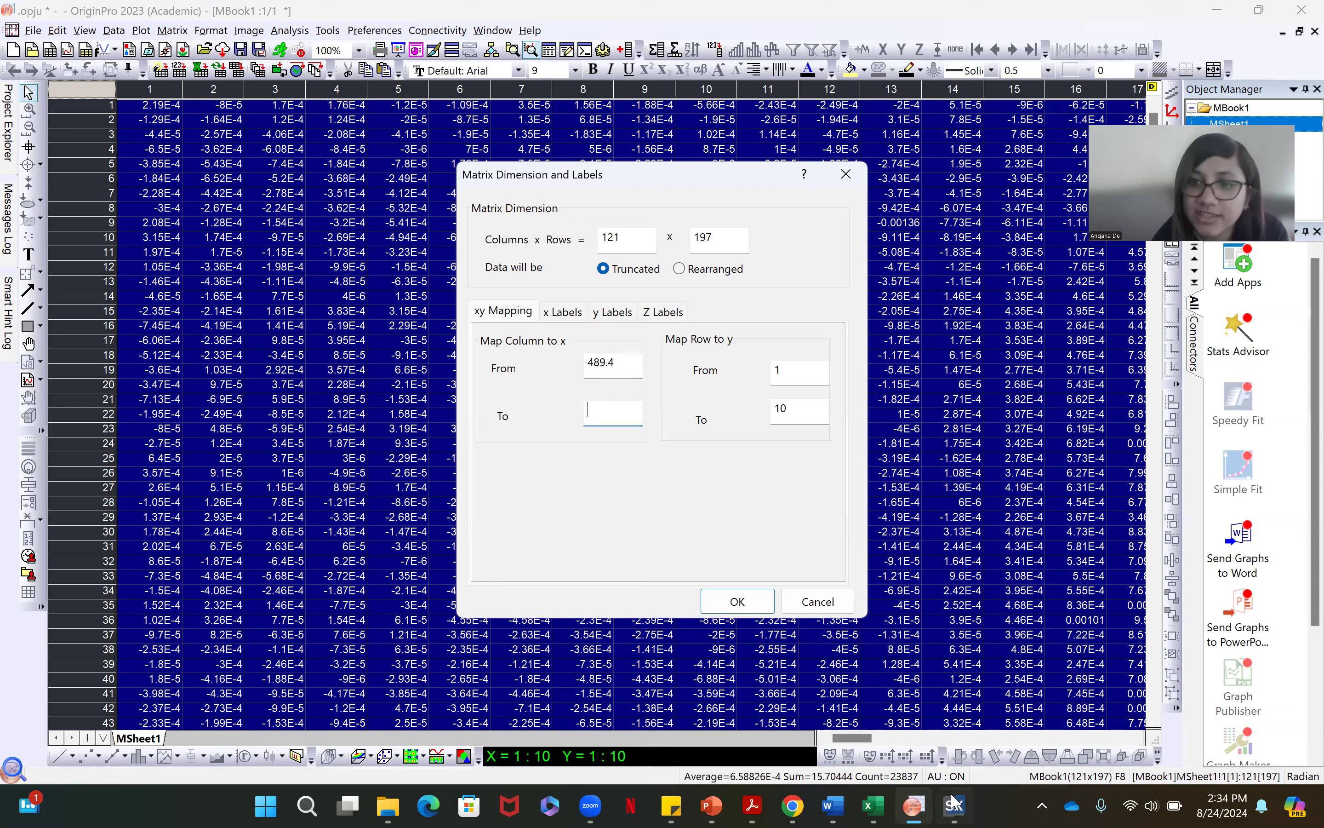
pyautogui.click(873, 805)
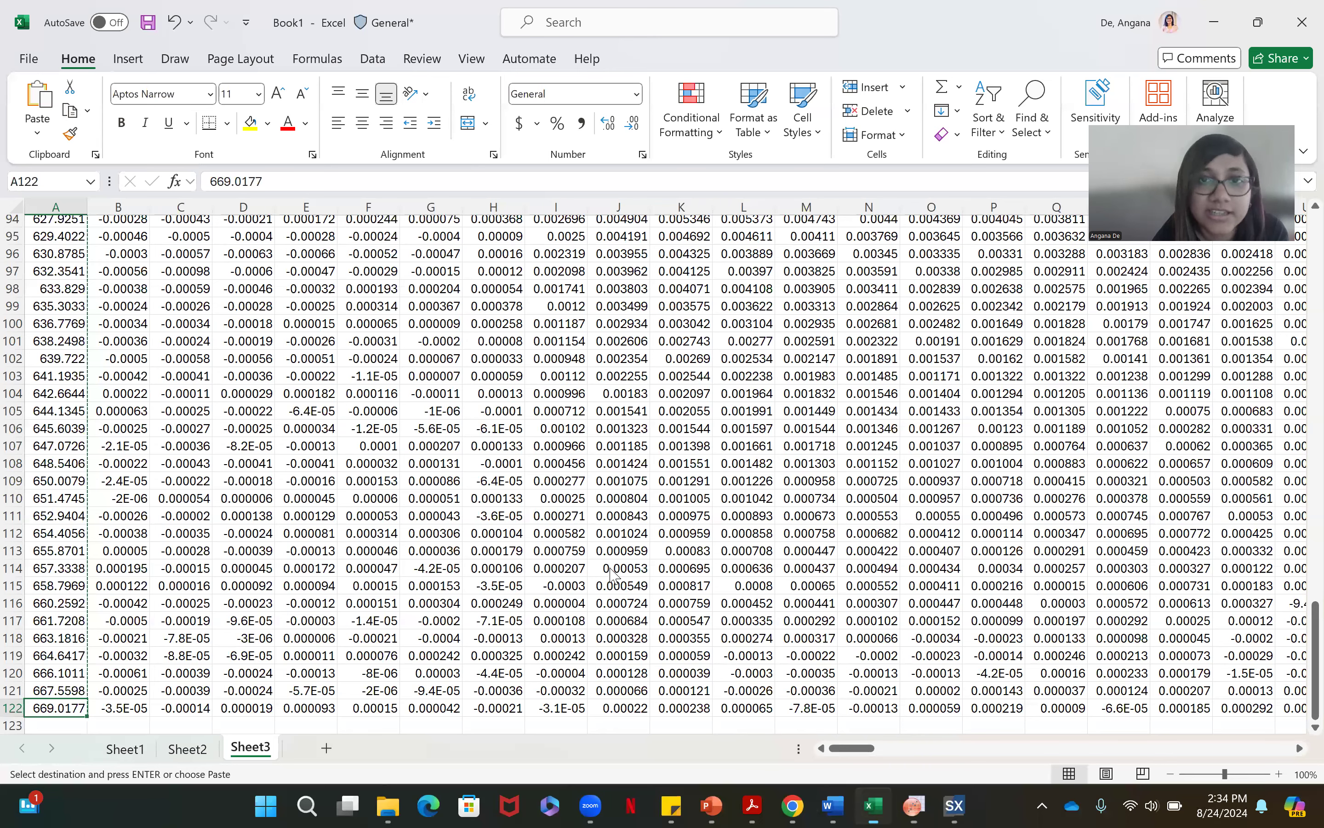
pyautogui.hotkey('alt', 'Tab')
pyautogui.write('6')
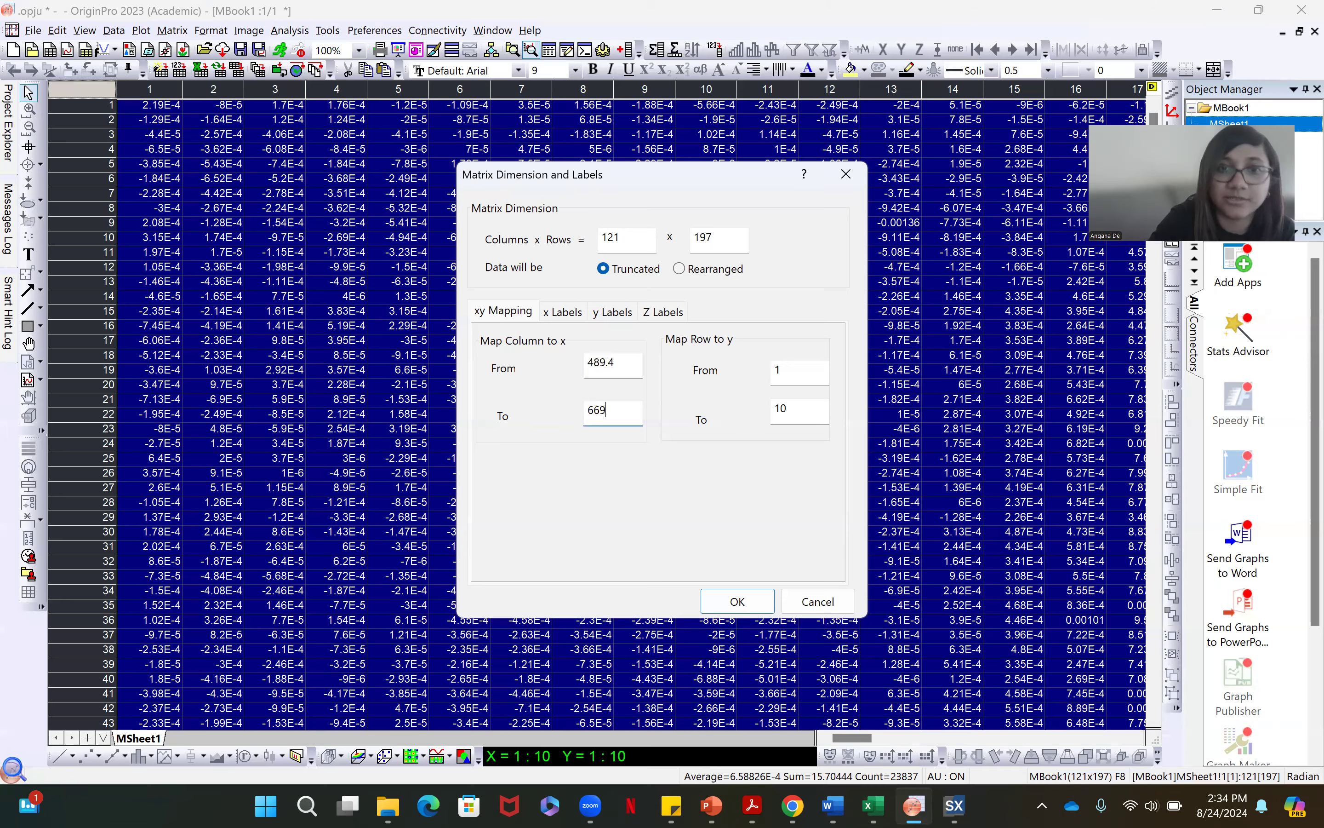
# Map the matrix rows to y from -1 to 872, taking the limits from row 1 in Excel, and apply the dimensions
pyautogui.click(800, 377)
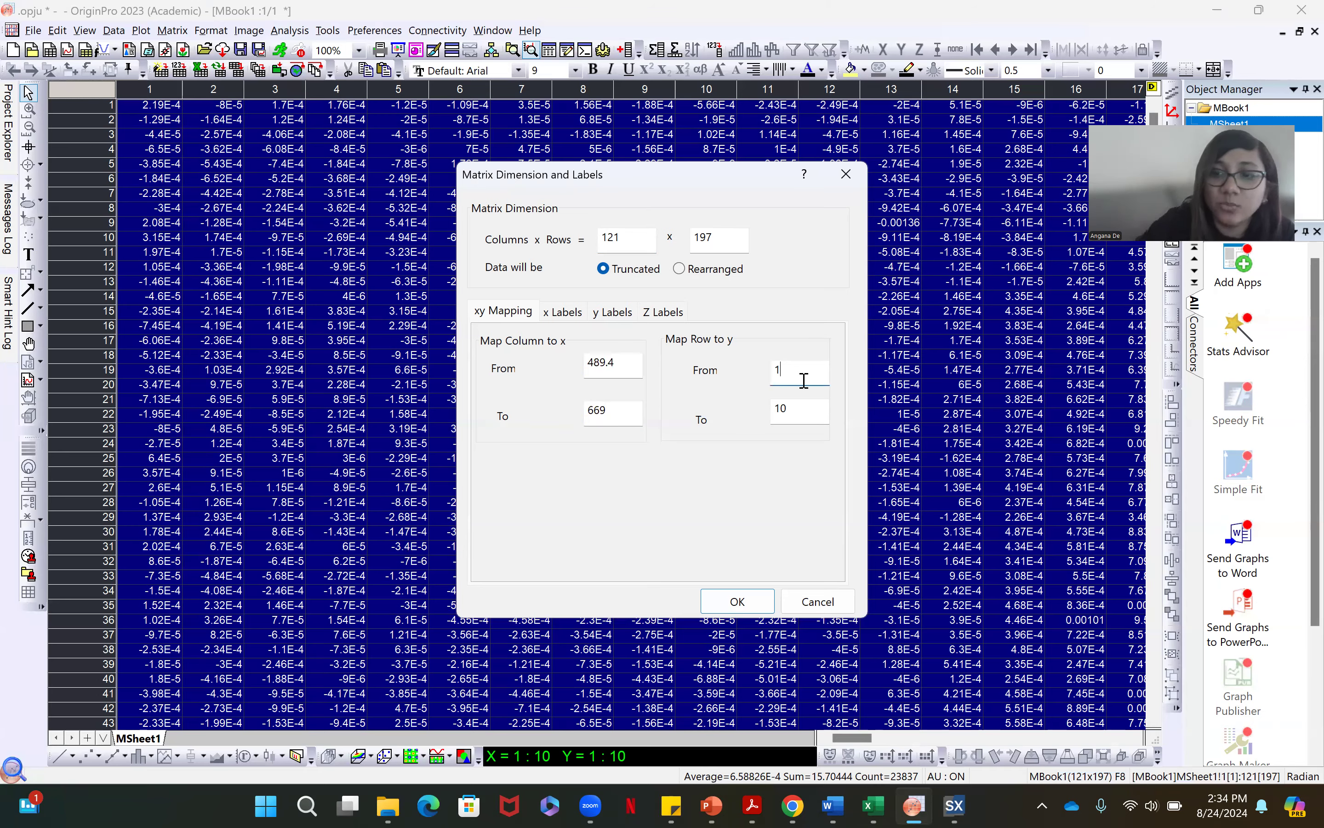
pyautogui.press('BackSpace')
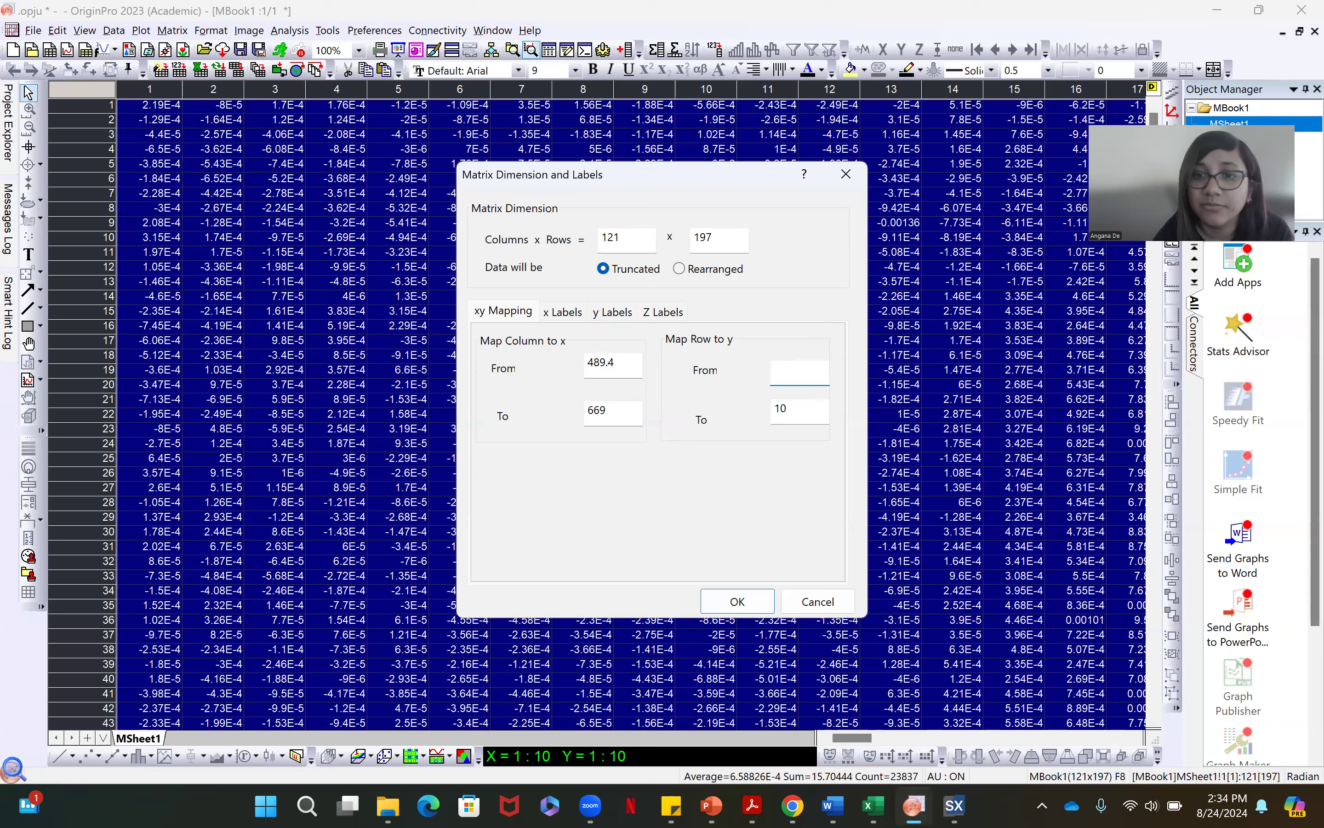
pyautogui.hotkey('alt', 'Tab')
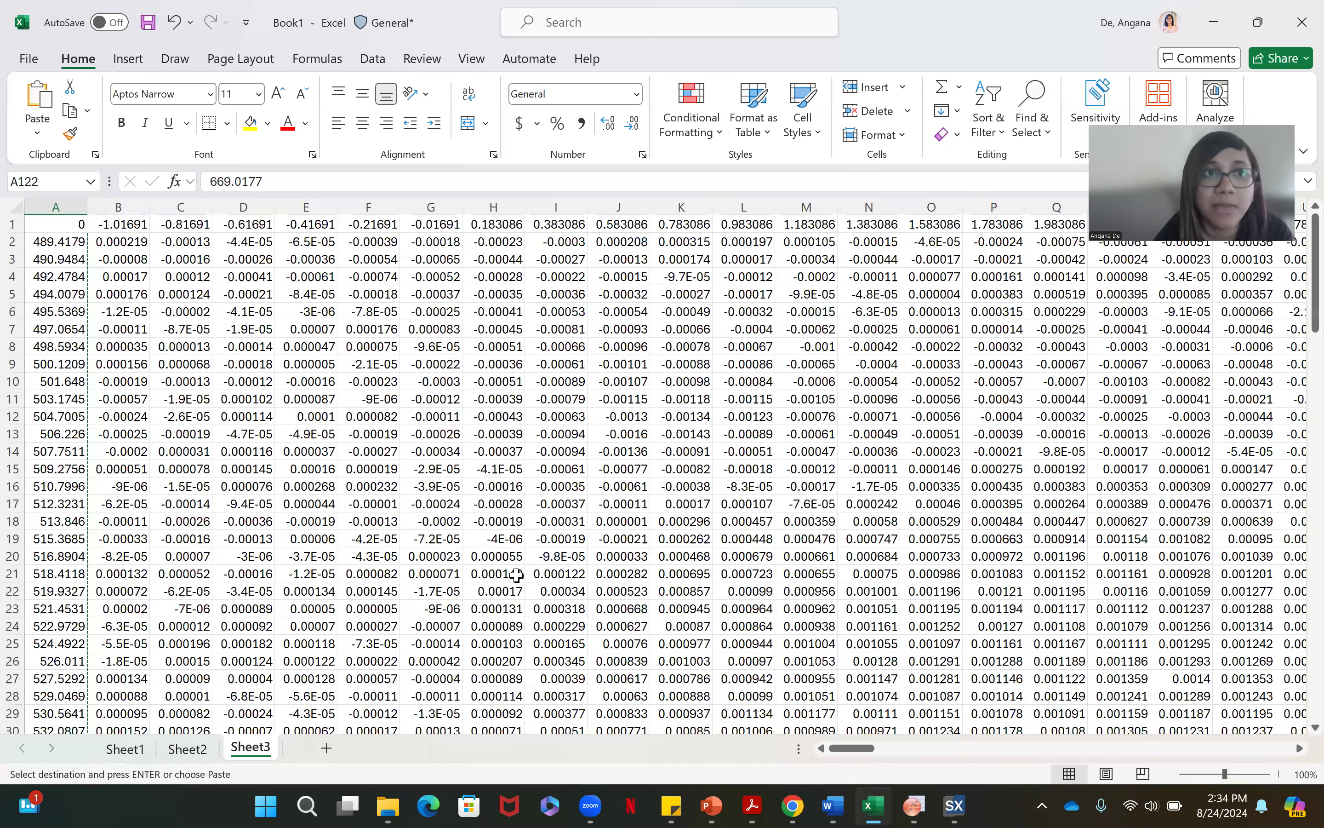
pyautogui.moveTo(858, 754); pyautogui.dragTo(1174, 744)
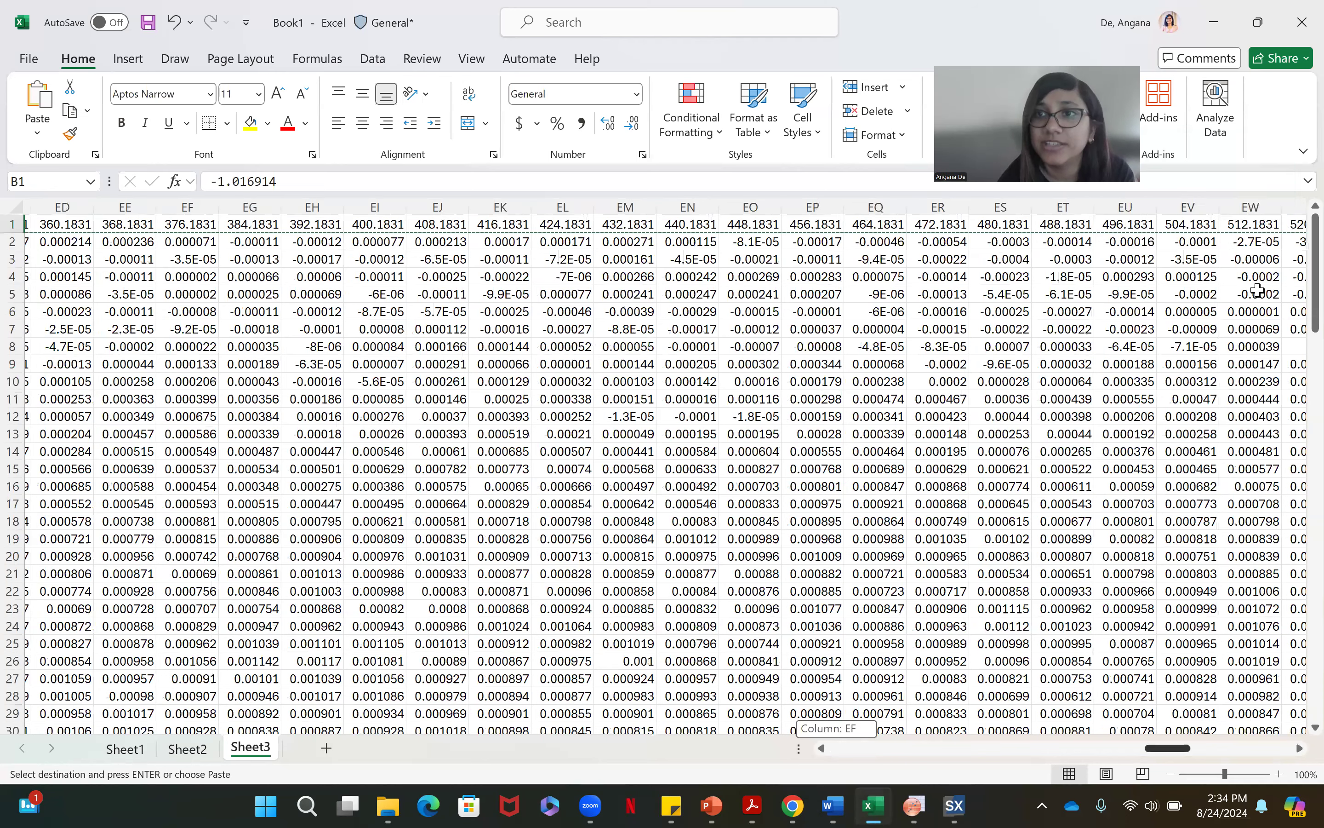
pyautogui.hotkey('ctrl', 'Right')
pyautogui.press('Down')
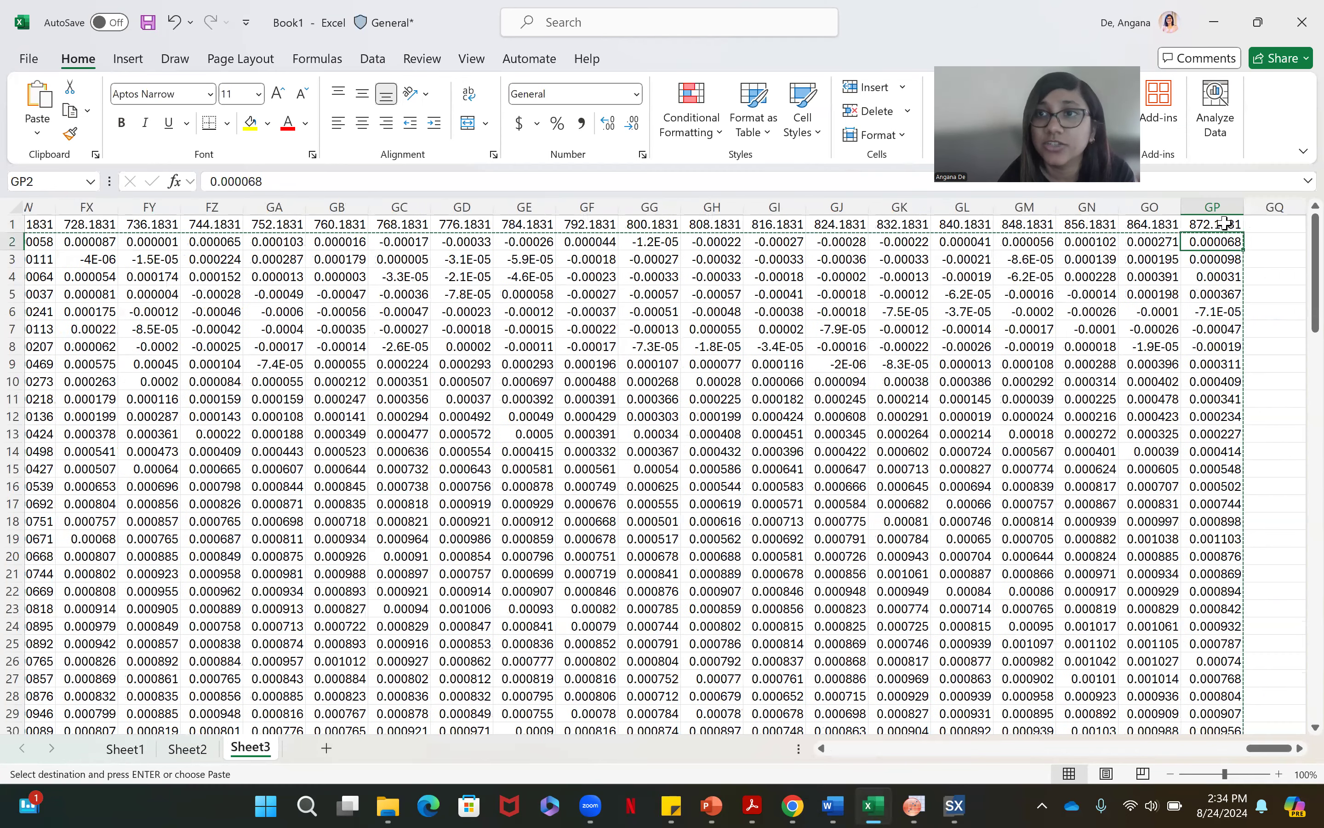
pyautogui.click(874, 799)
pyautogui.write('-1')
pyautogui.click(810, 408)
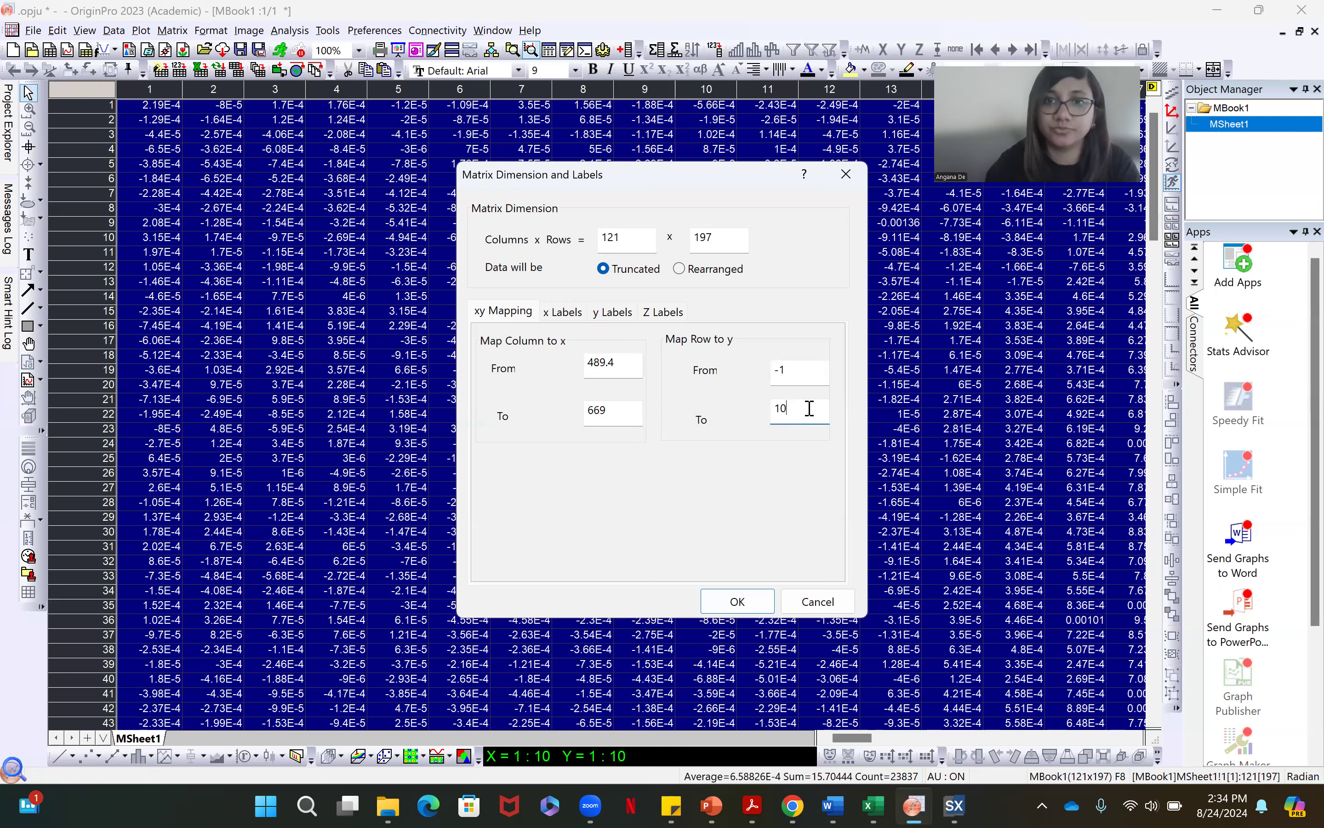
pyautogui.write('872')
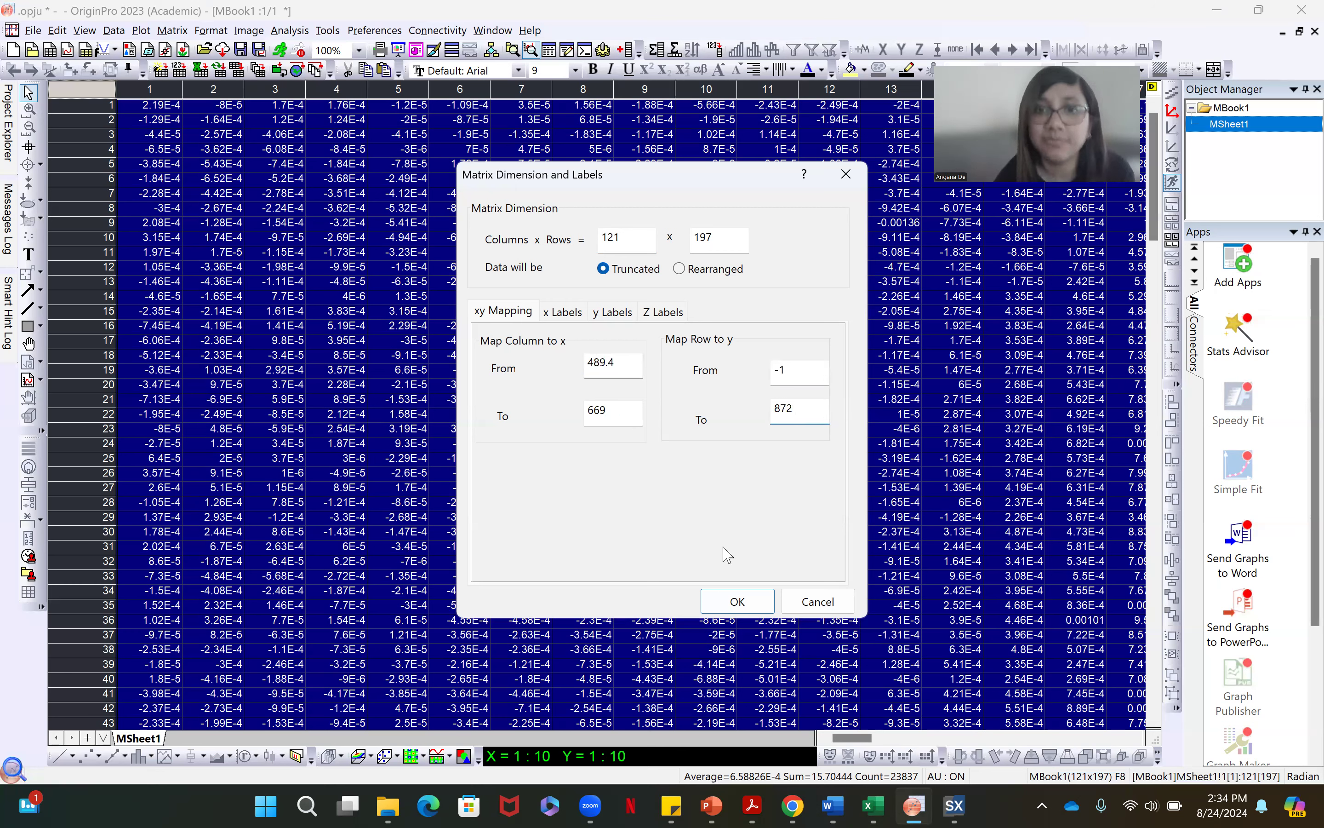
pyautogui.click(734, 613)
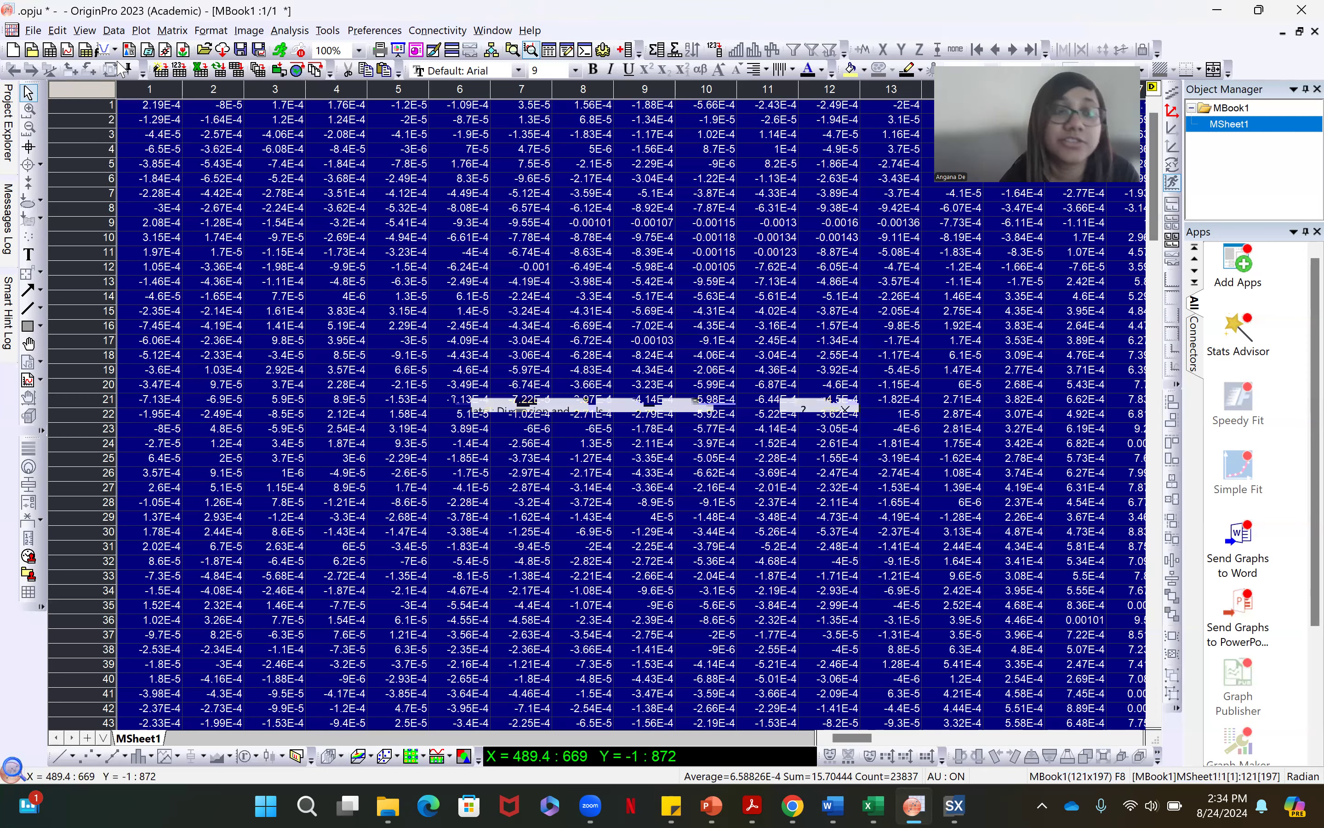
# Plot the matrix as a Contour - Color Fill graph
pyautogui.click(141, 31)
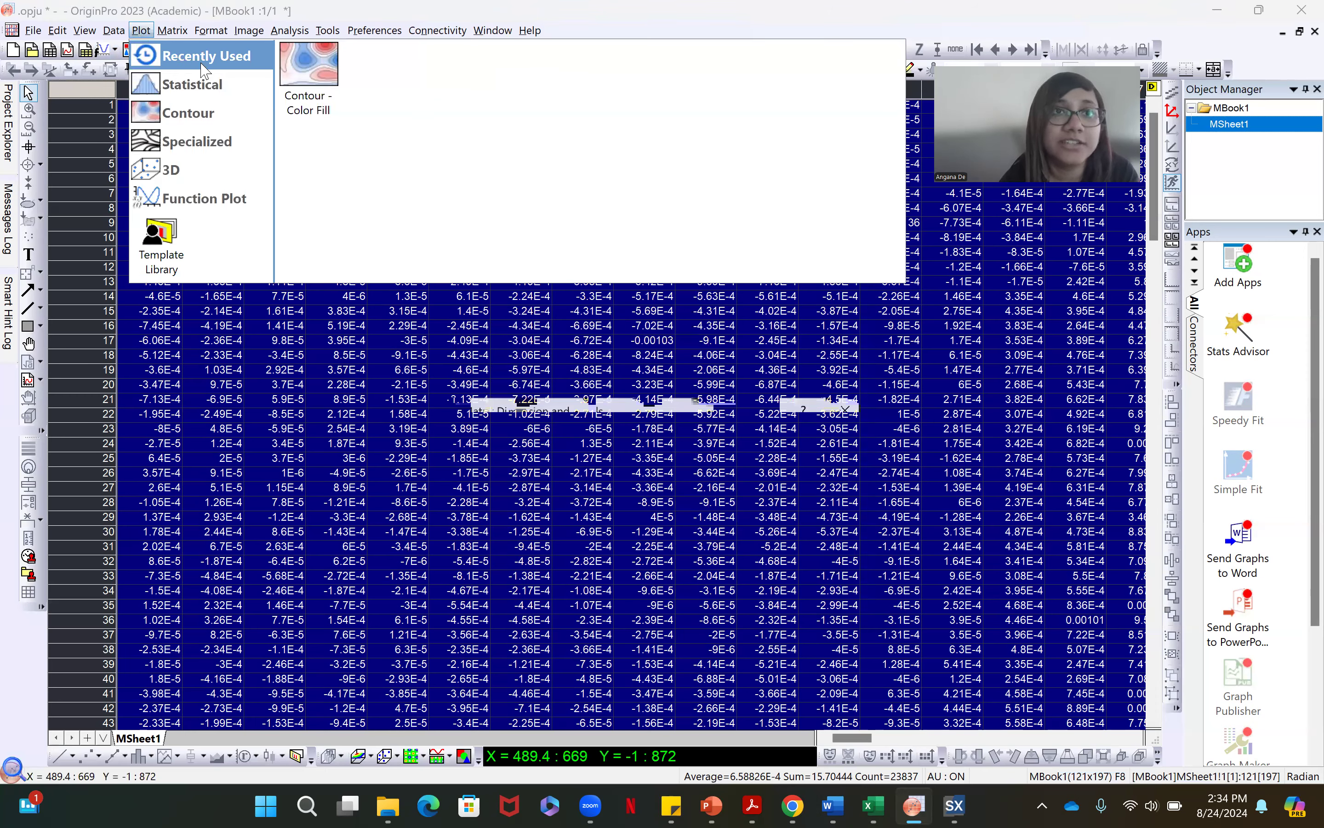
pyautogui.click(318, 88)
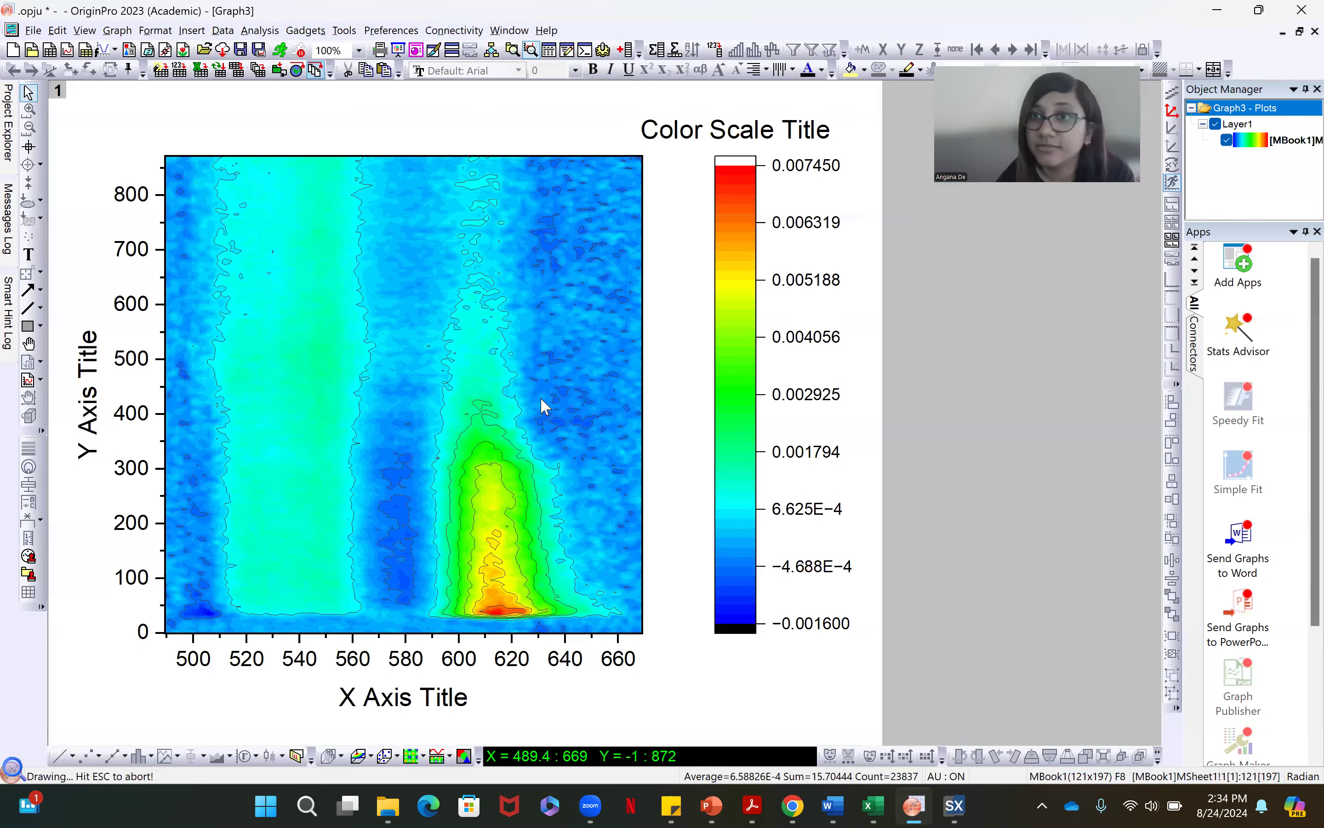
# Change the contour plot's style to Color Scale without Contour Lines
pyautogui.click(481, 393)
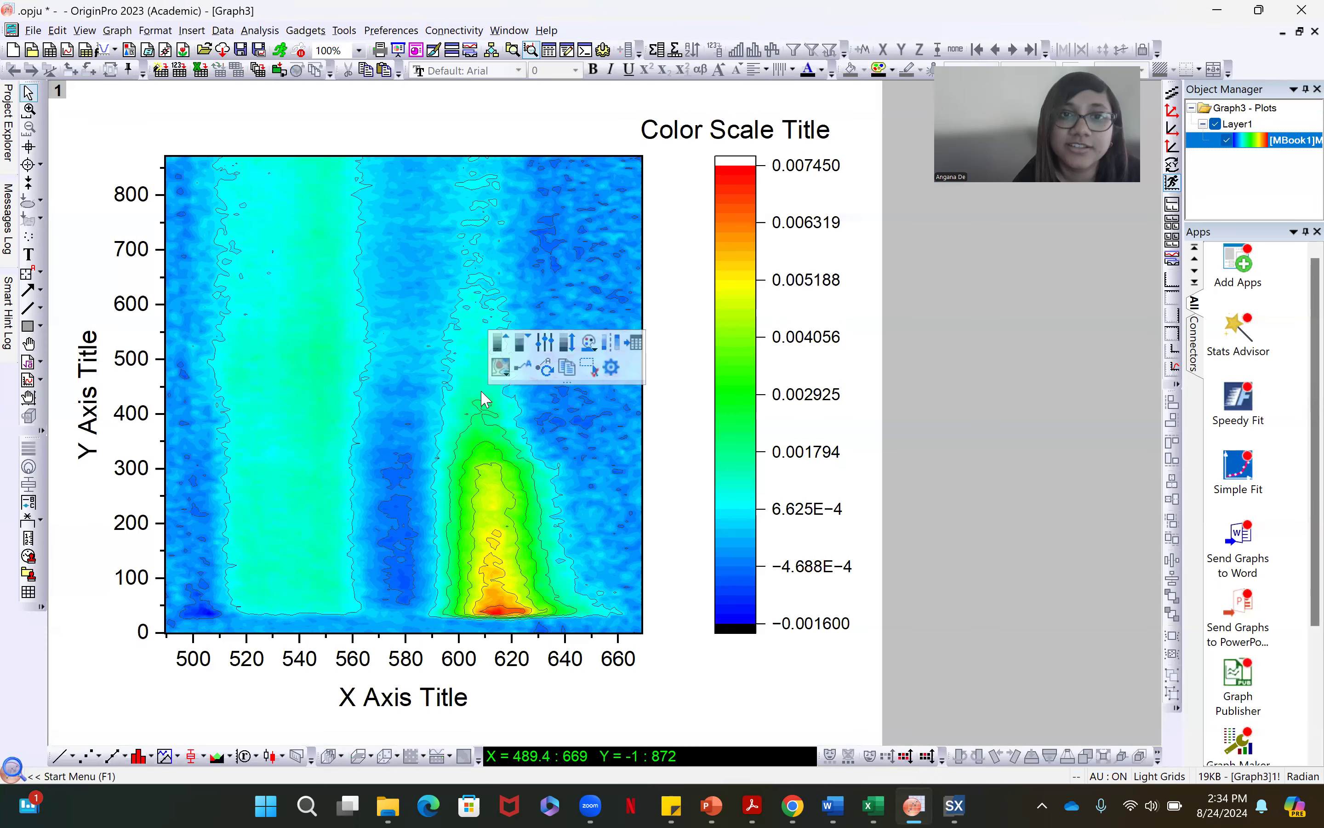
pyautogui.click(504, 373)
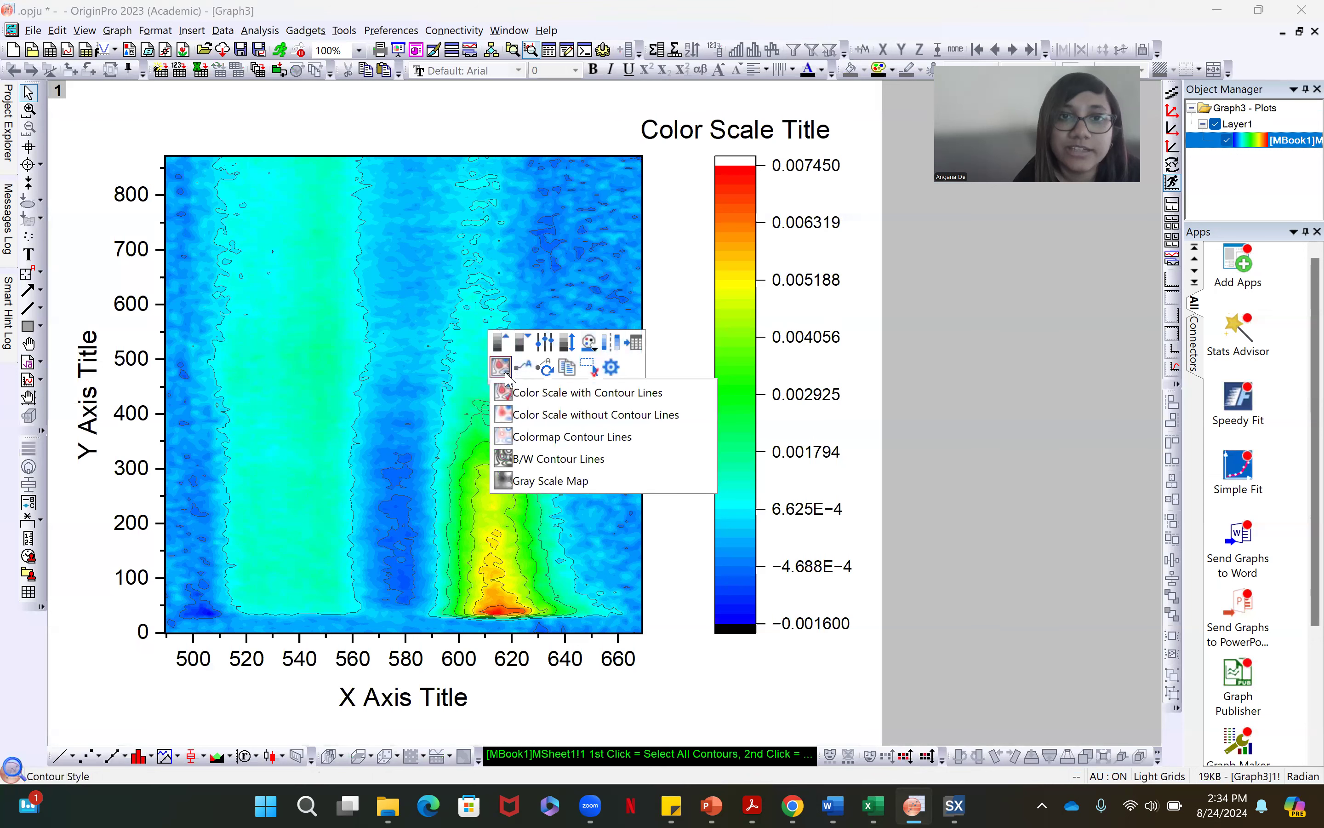
pyautogui.click(527, 418)
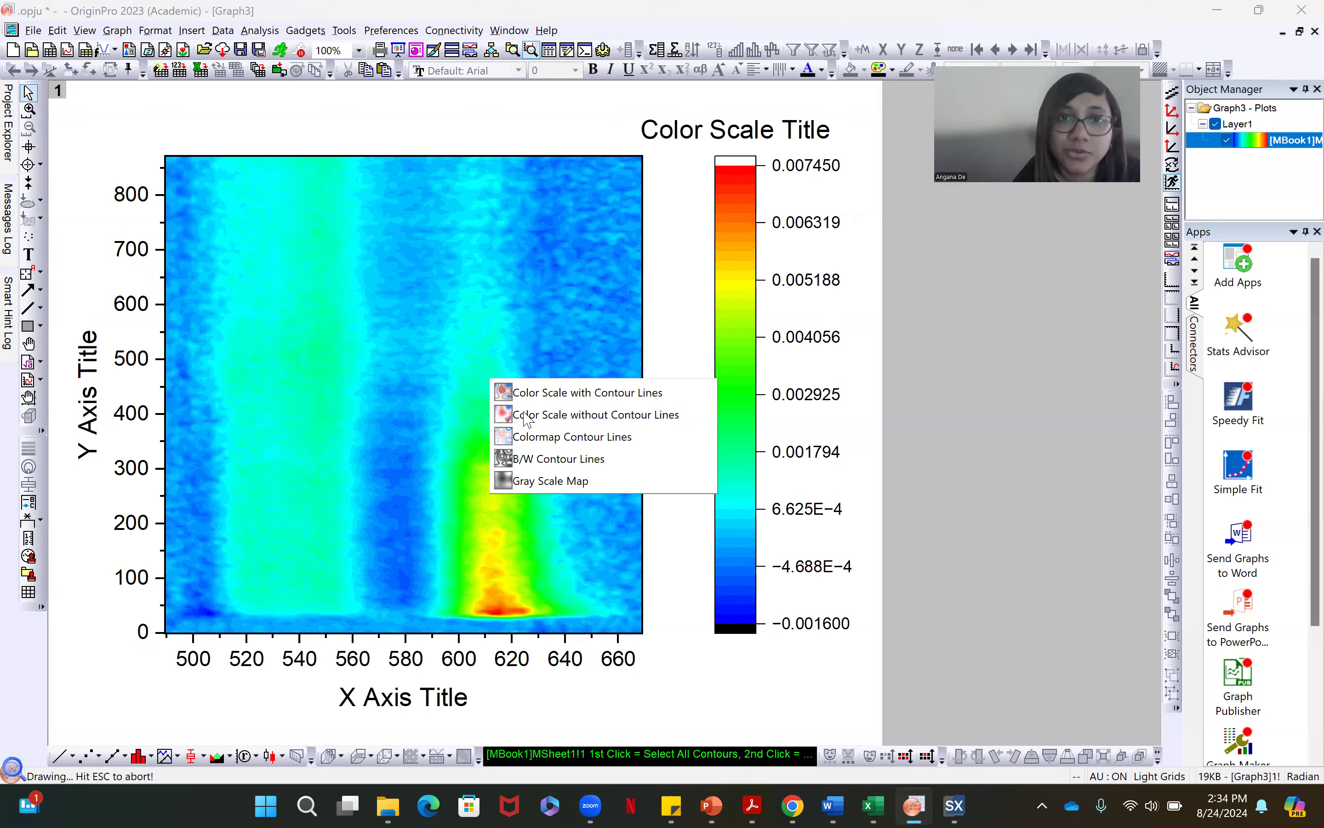
# Try the BlueOrange, Thermometer and RedPurple palettes on the contour plot, and settle on Thermometer
pyautogui.click(590, 346)
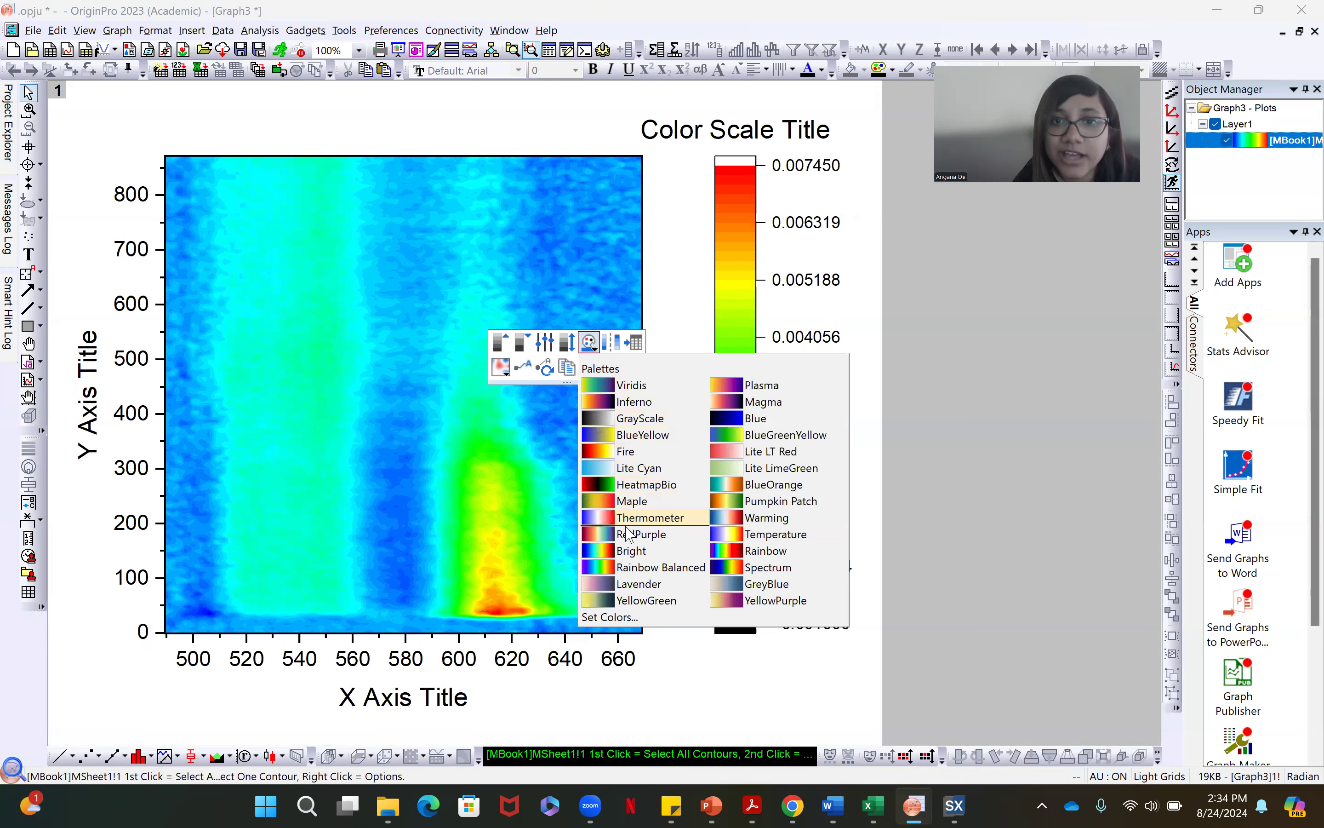
pyautogui.click(758, 487)
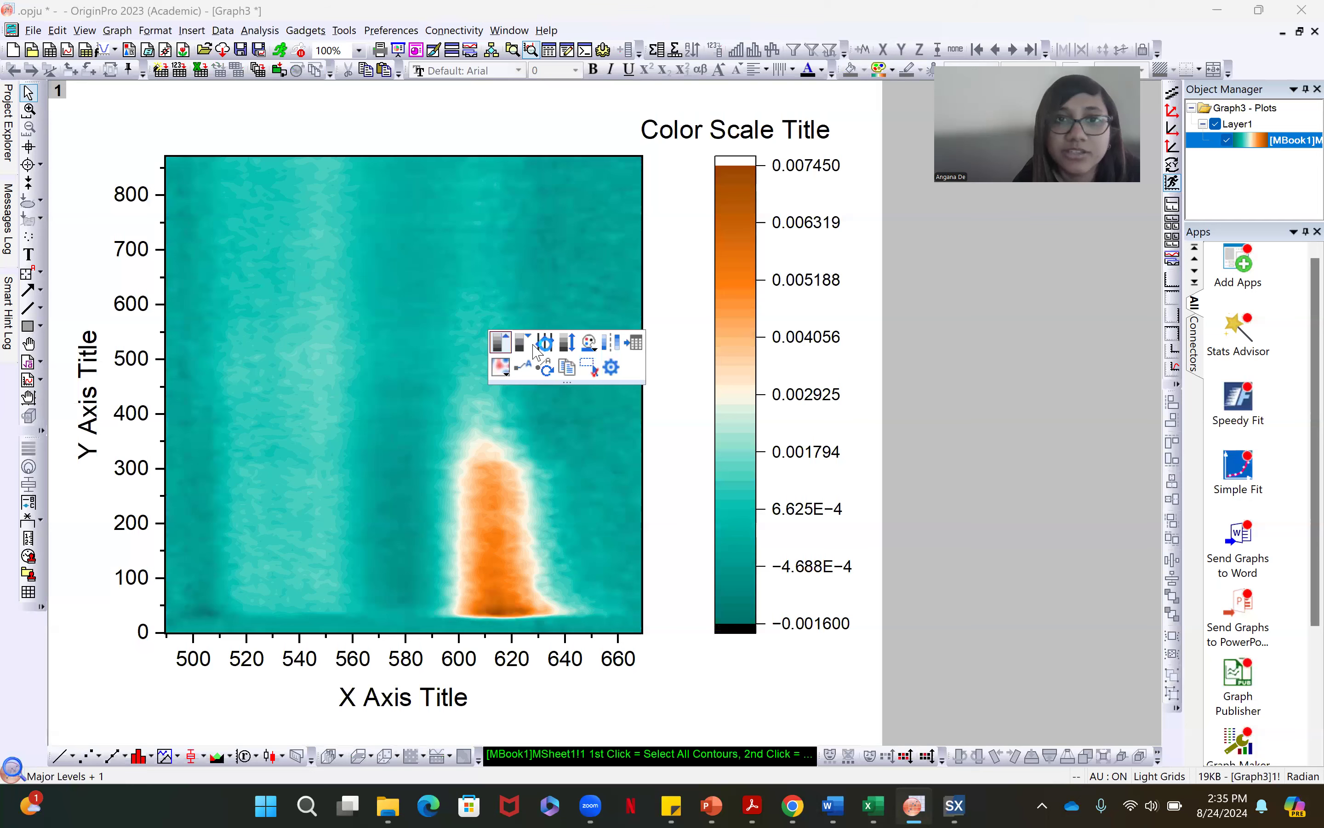
pyautogui.click(589, 343)
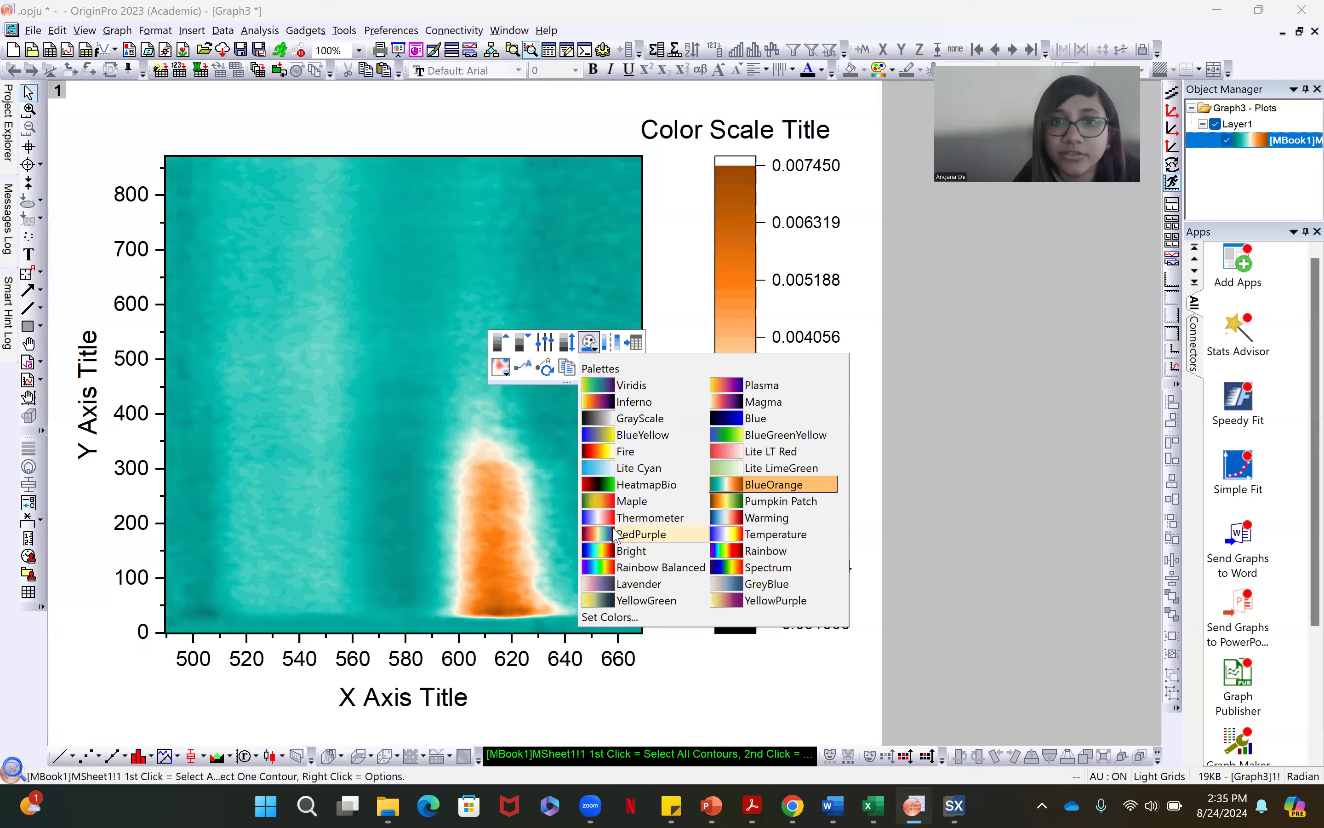
pyautogui.click(627, 520)
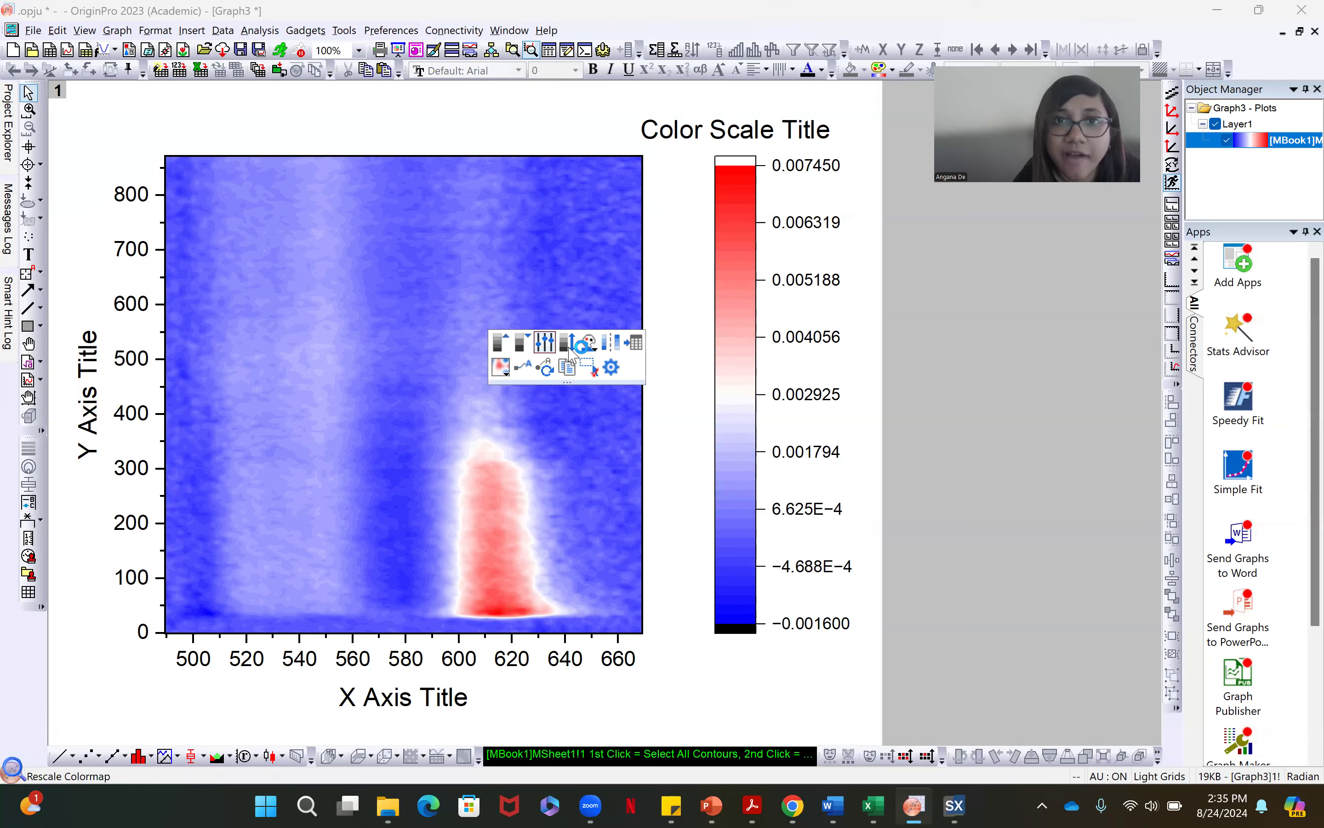
pyautogui.click(589, 342)
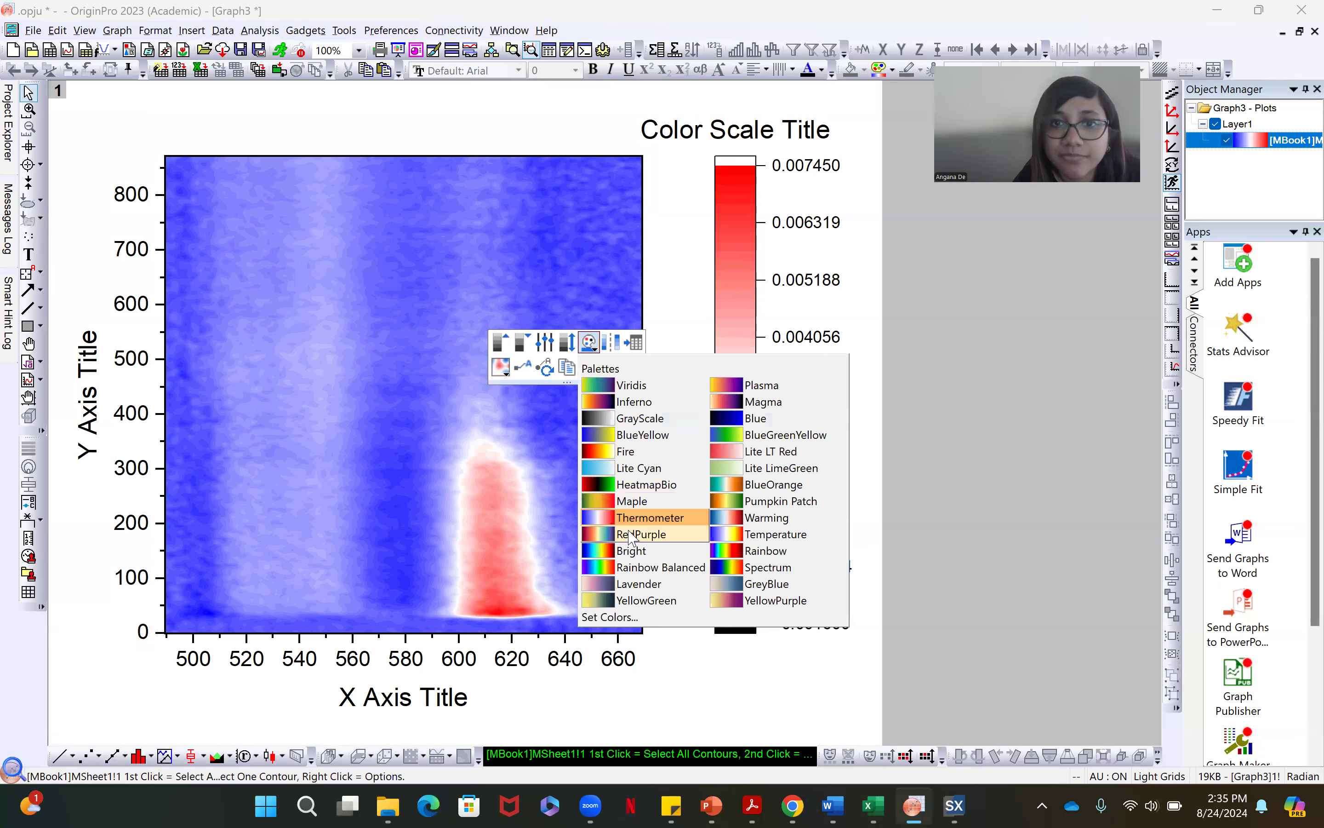
pyautogui.click(633, 537)
pyautogui.click(591, 345)
pyautogui.click(636, 518)
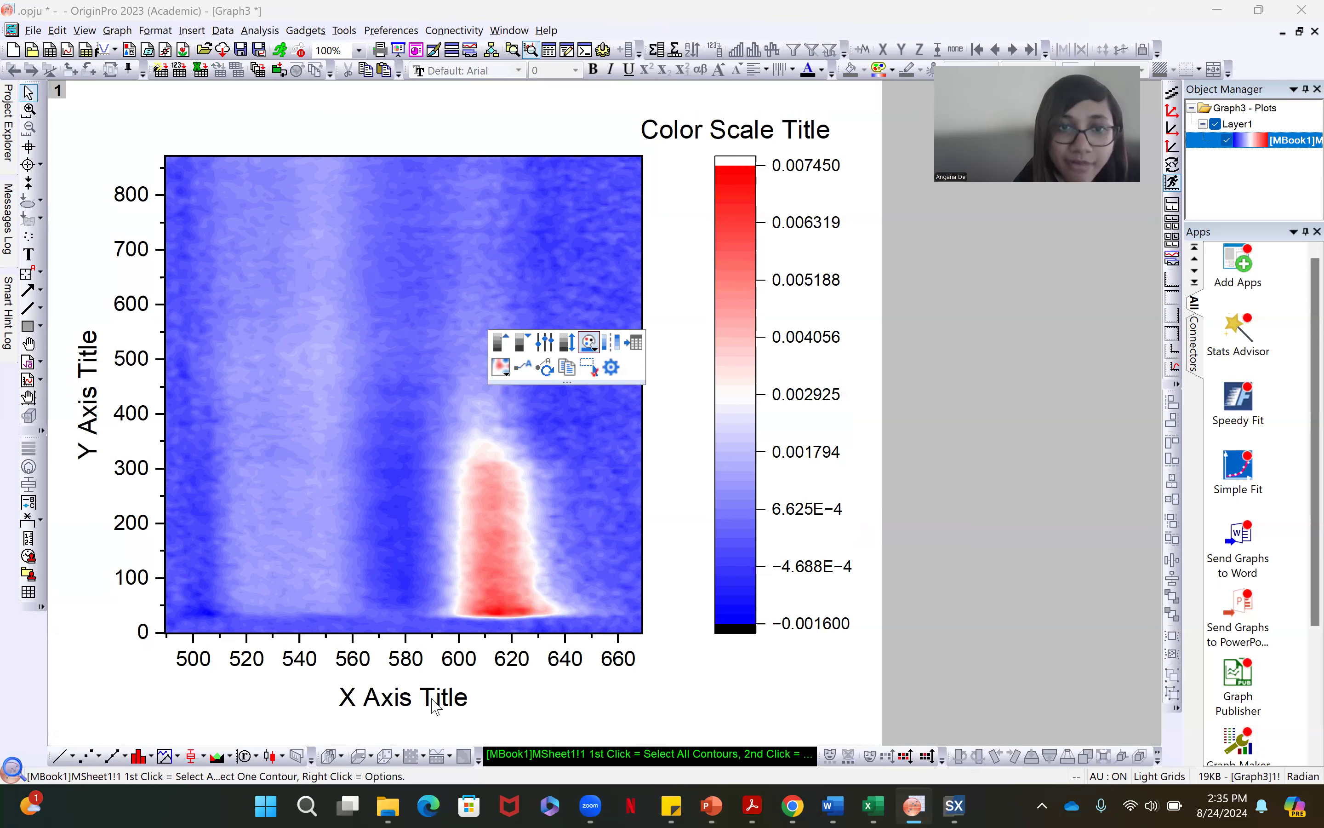
# Replace the x-axis title with "Wavelength (nm)" and make the whole title bold
pyautogui.doubleClick(438, 701)
pyautogui.moveTo(440, 698); pyautogui.dragTo(227, 648)
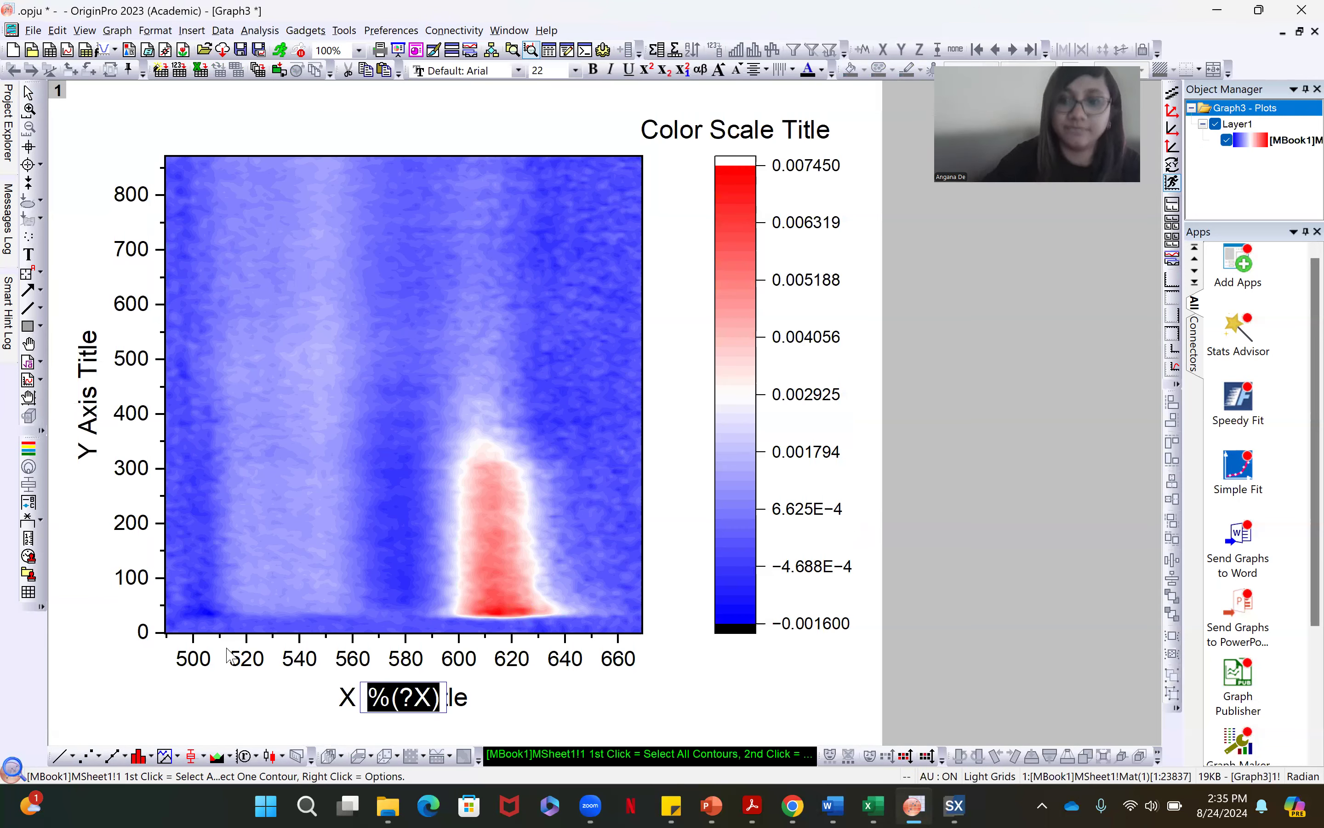
pyautogui.press('BackSpace')
pyautogui.write('Wa')
pyautogui.write('vel')
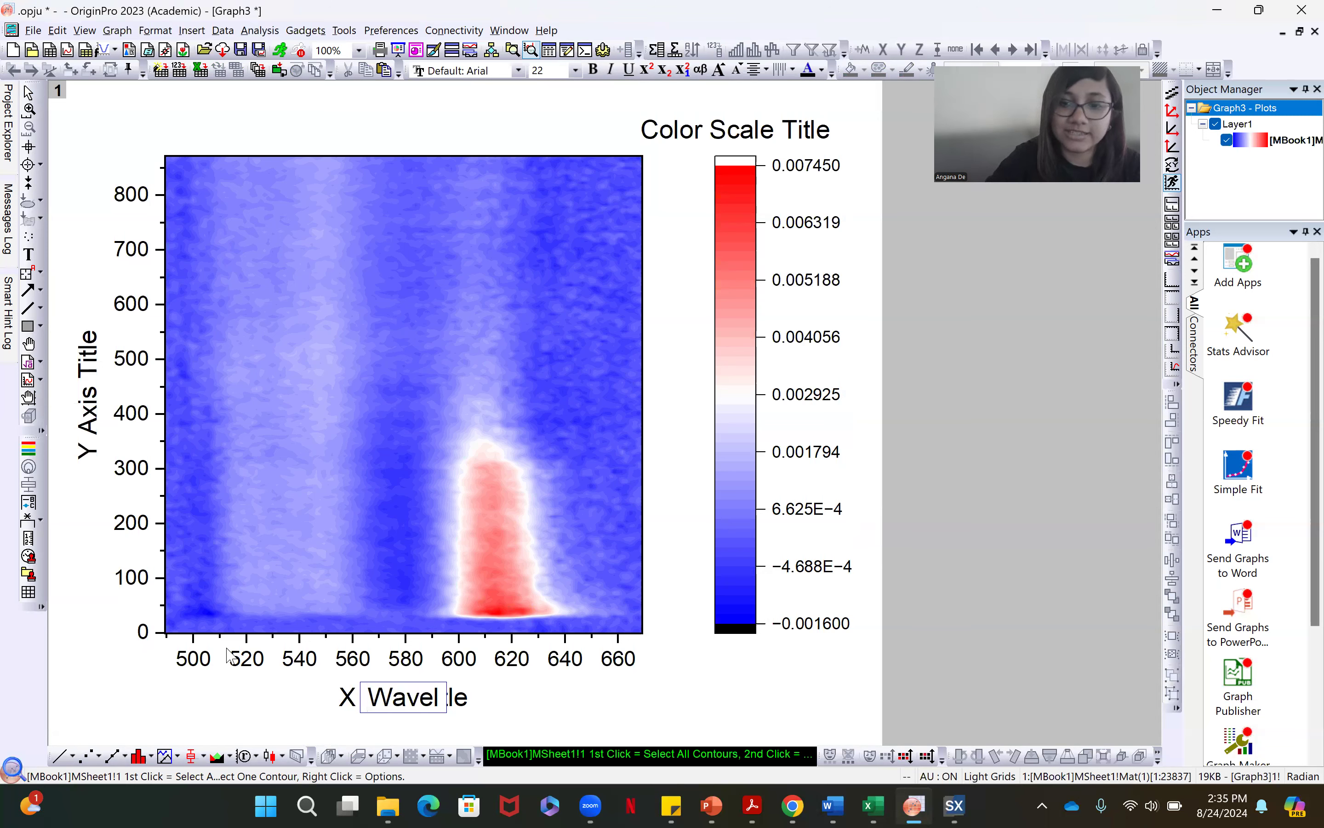
pyautogui.write('ength (nm)')
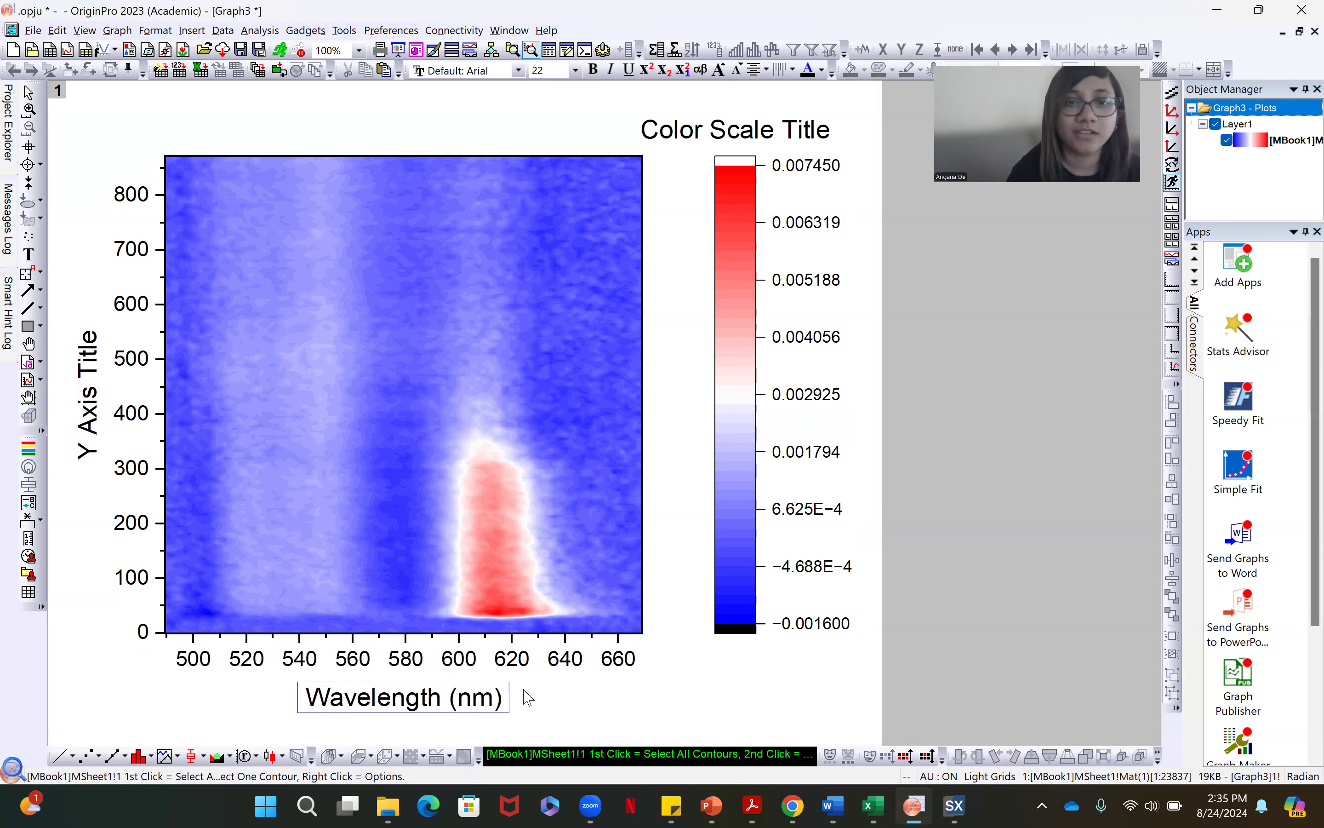
pyautogui.moveTo(505, 703); pyautogui.dragTo(288, 682)
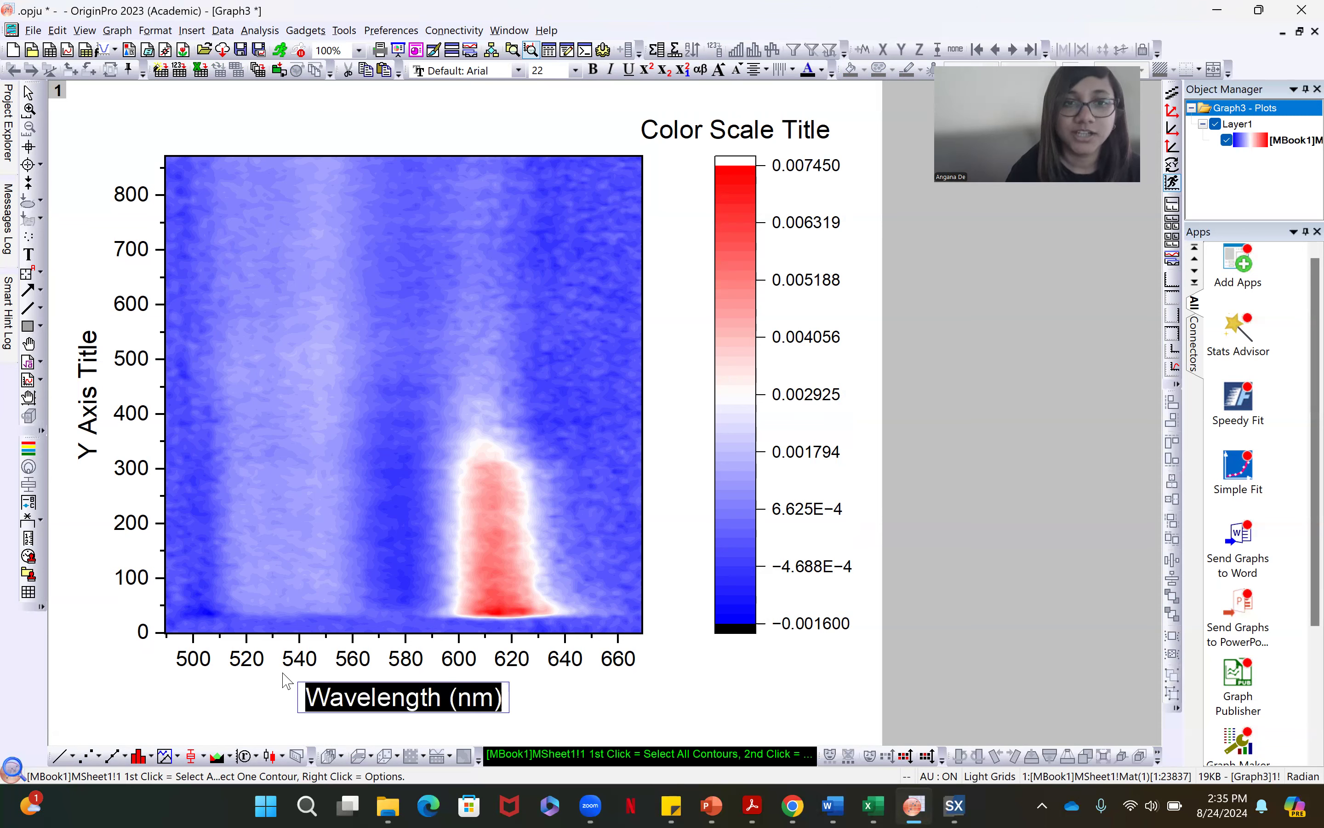
pyautogui.click(593, 69)
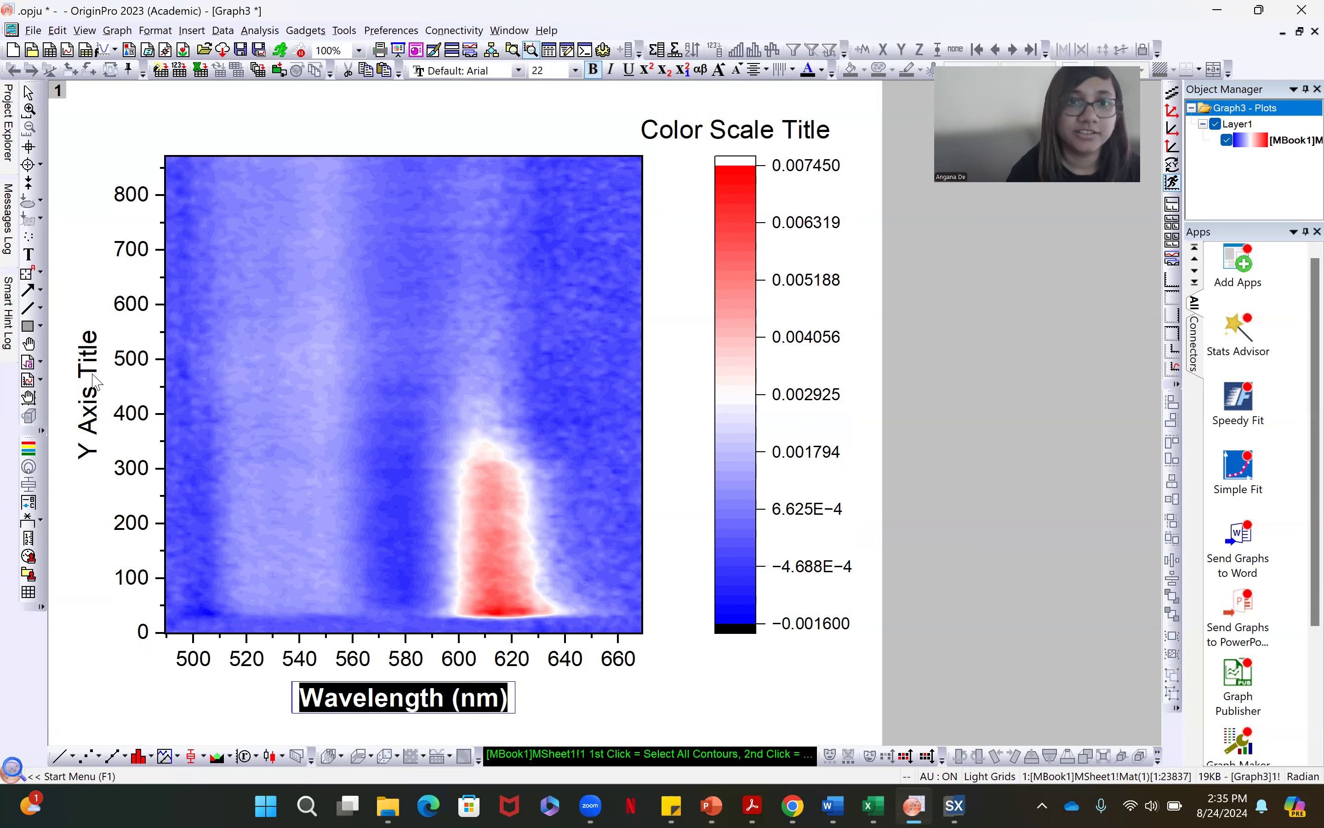